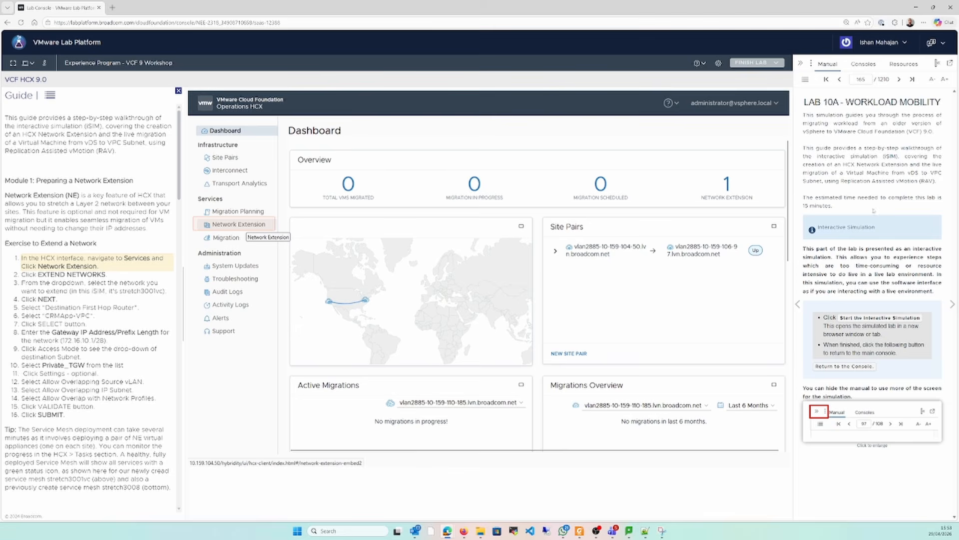
Open the Network Extension service and start extending networks
double_click(814, 205)
left_click(235, 226)
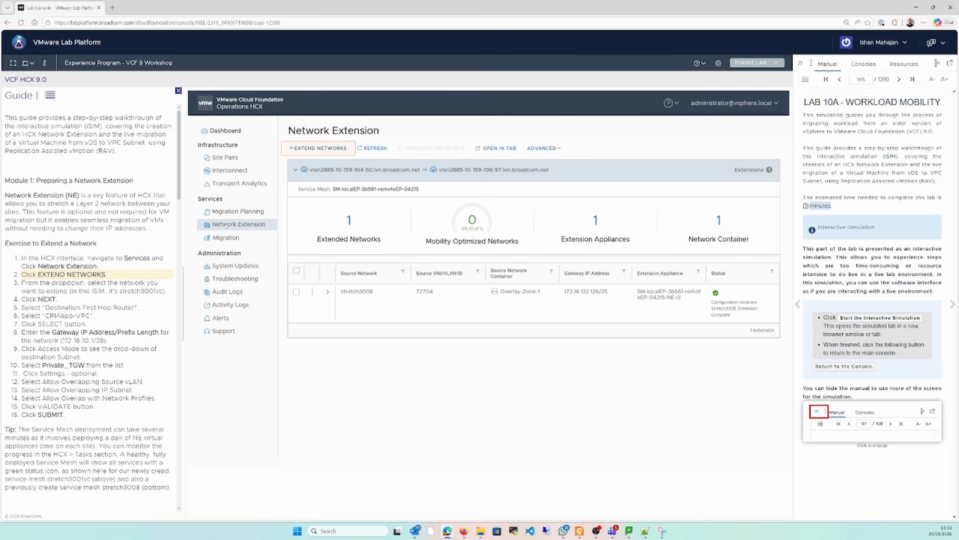
left_click(317, 148)
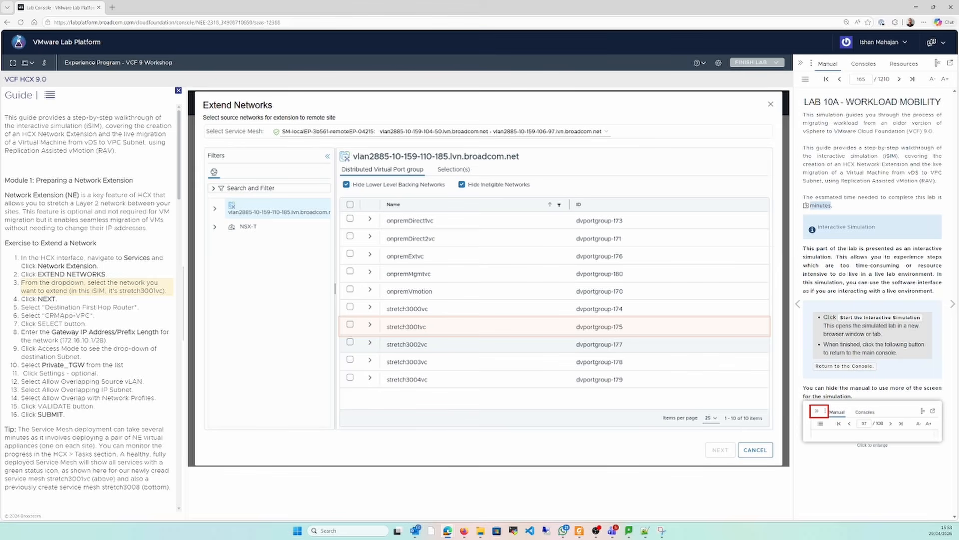
Read the guide's introduction on creating an HCX Network Extension and live-migrating a VM with Replication Assisted vMotion
left_click_drag(32, 117, 97, 134)
left_click(110, 130)
left_click_drag(106, 127, 150, 148)
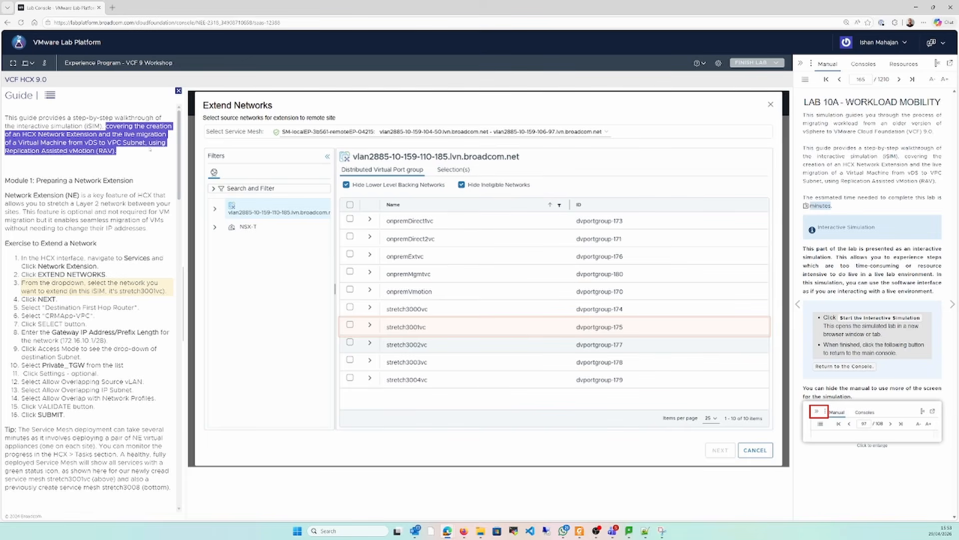
left_click(116, 167)
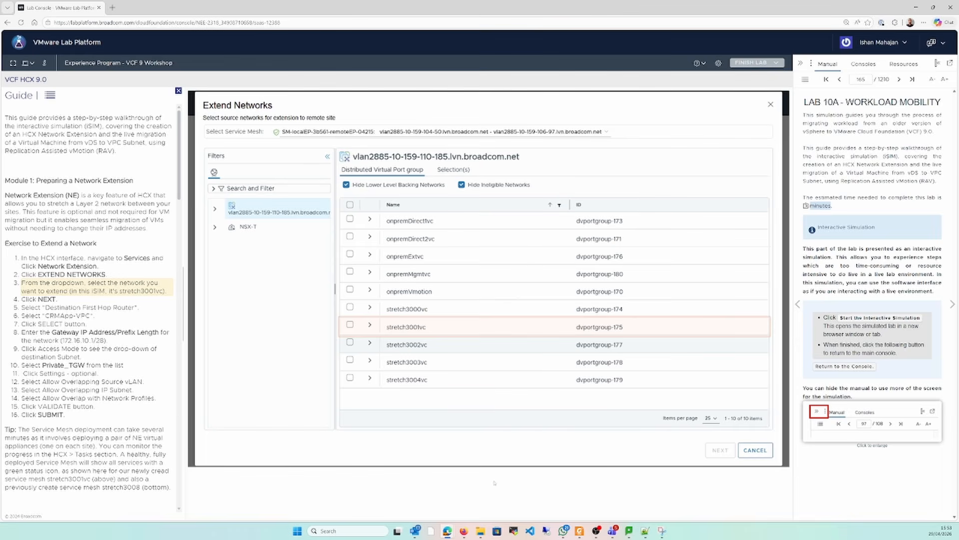
Switch to Foxit PDF Reader, review the HCX Migration Options slide in the workshop PDF, and return to the lab
left_click(580, 530)
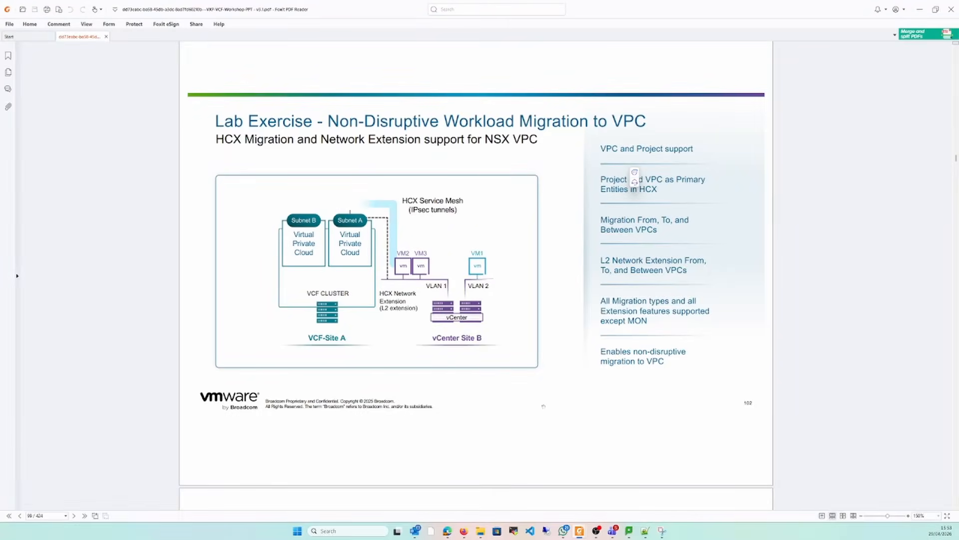
scroll(544, 406, "up", 10)
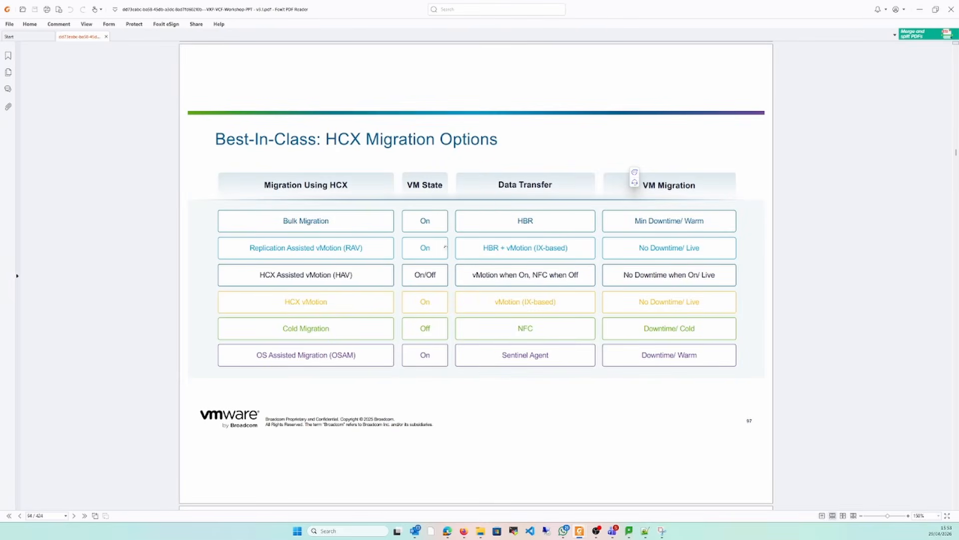
left_click(920, 9)
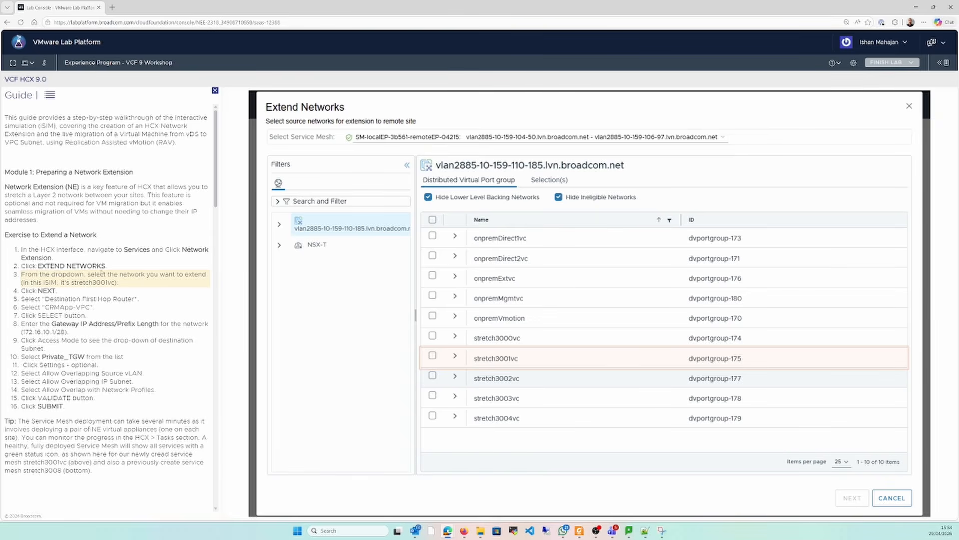
Choose stretch3001vc as the source network to extend and CRMApp-VPC as its destination first hop router
left_click(432, 356)
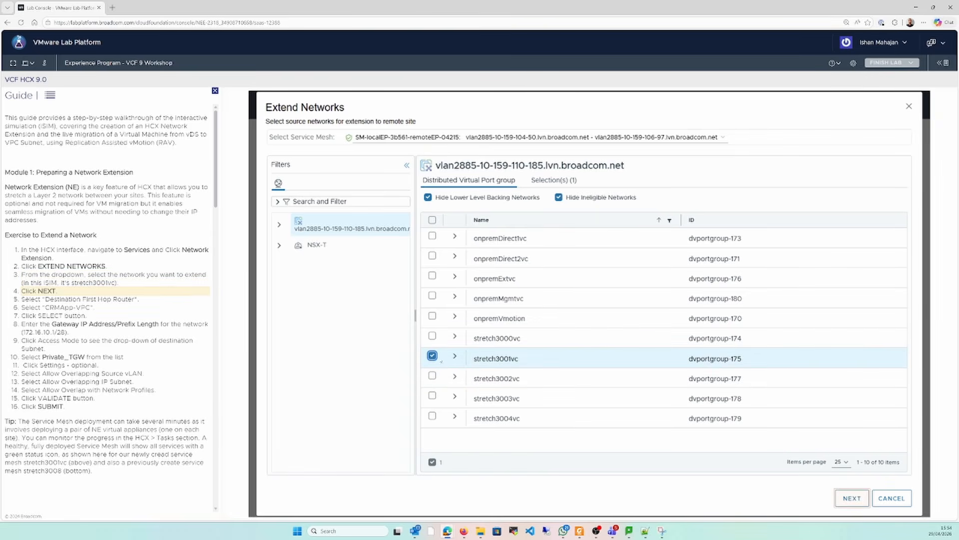
left_click(852, 498)
left_click(604, 167)
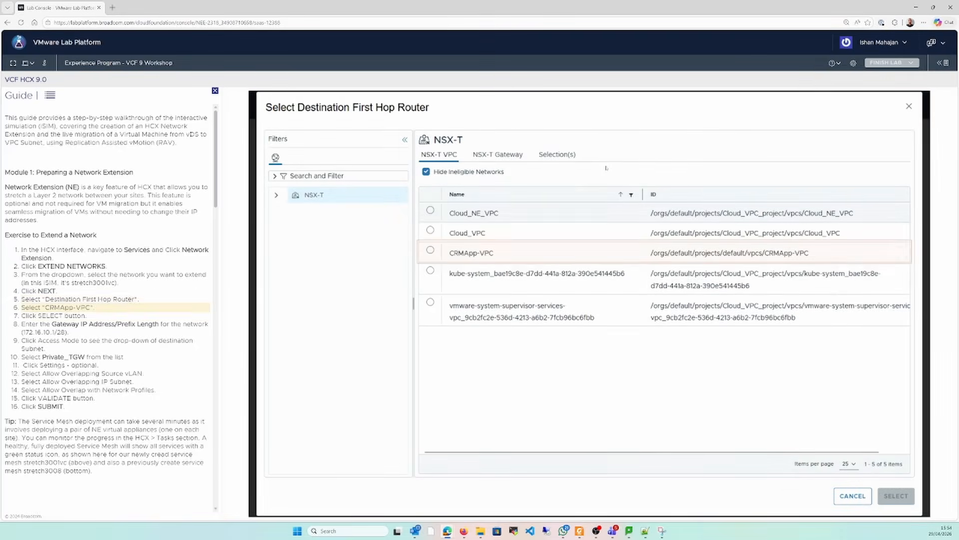
left_click(501, 259)
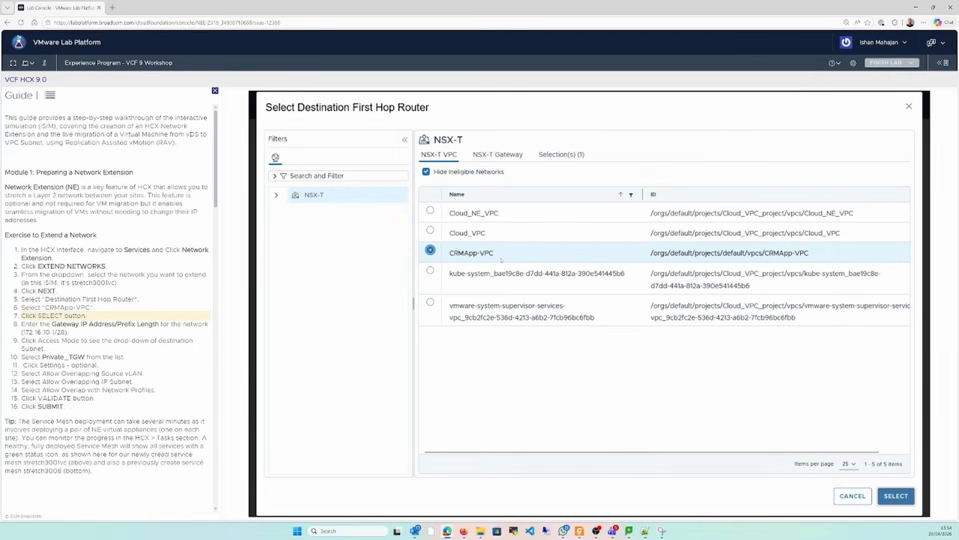
left_click(884, 496)
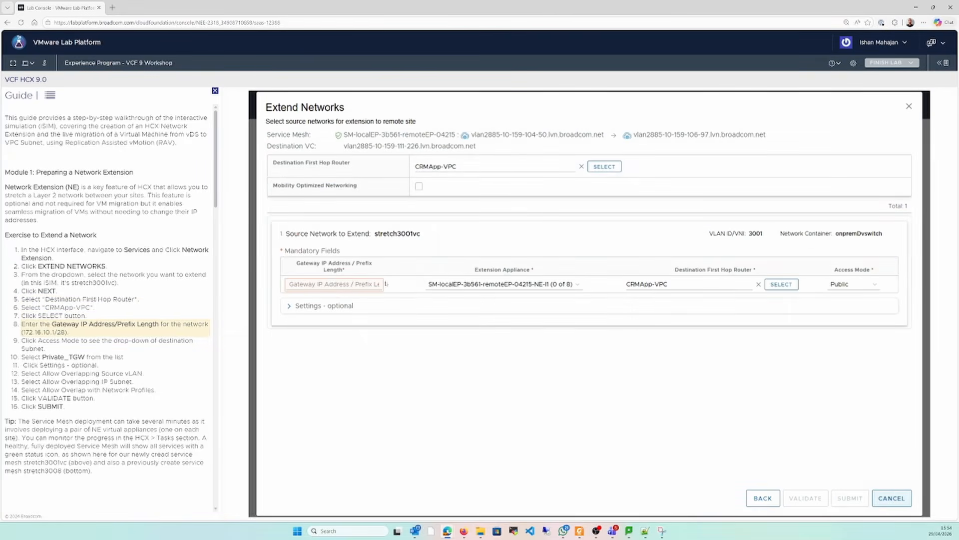
Enter gateway 172.16.10.1/28 for stretch3001vc and set its access mode to Private_TGW
left_click(334, 284)
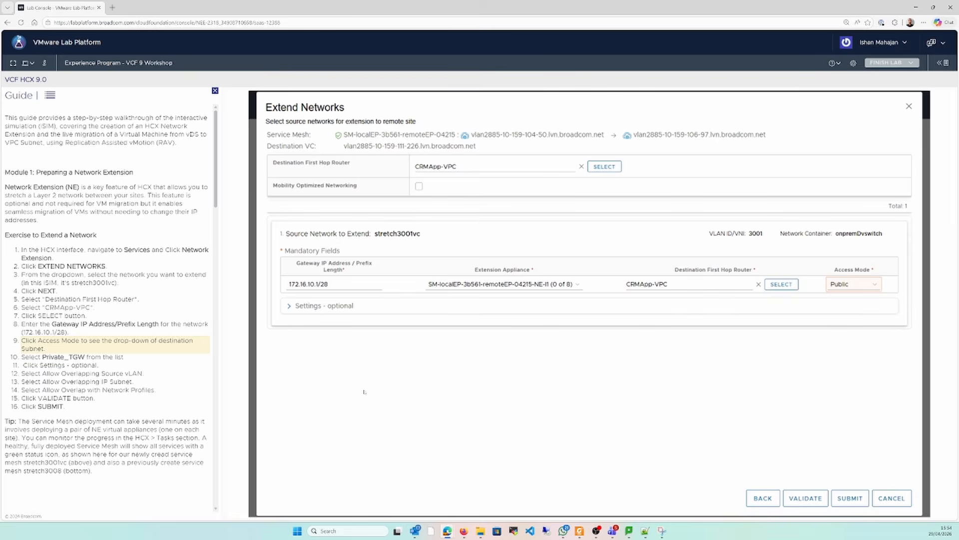
left_click(853, 284)
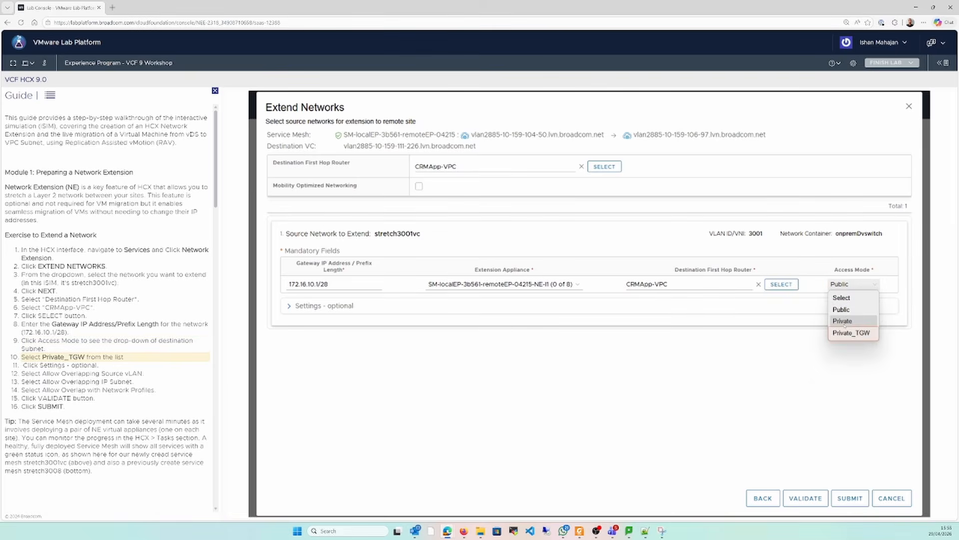
left_click(844, 333)
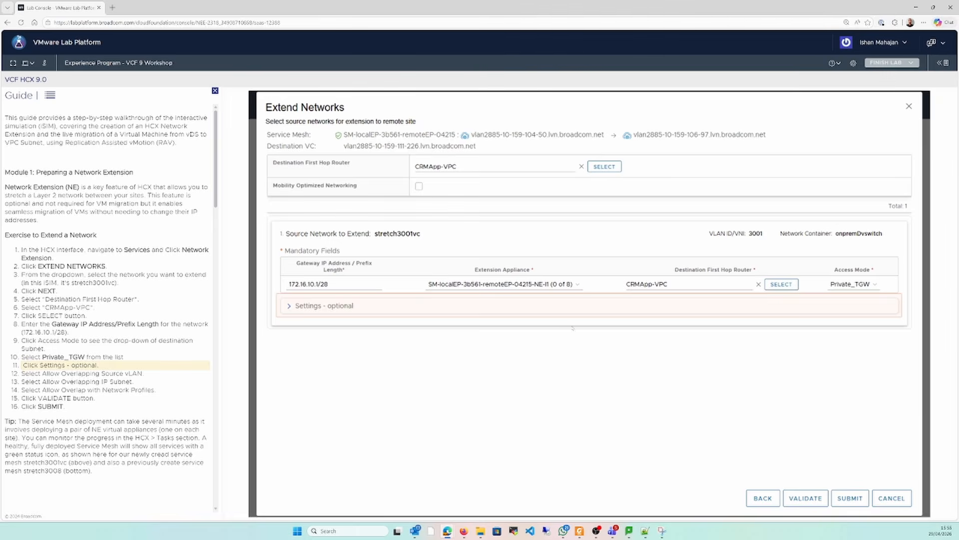
In the optional settings, allow overlapping source VLAN, overlapping IP subnet and overlap with network profiles
left_click(451, 311)
left_click(357, 329)
left_click(362, 344)
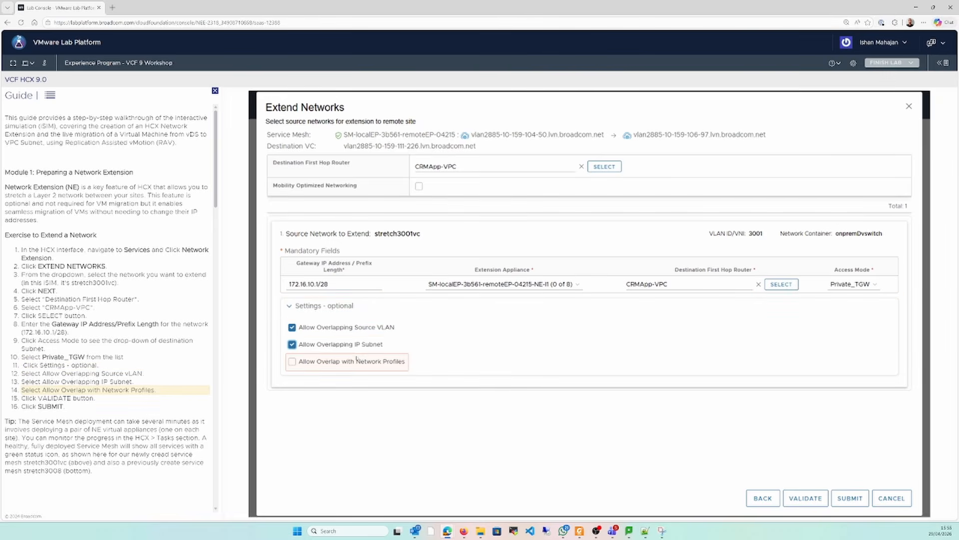
left_click(367, 362)
Validate the stretch3001vc extension and read the guide's tip on Service Mesh deployment
left_click(806, 498)
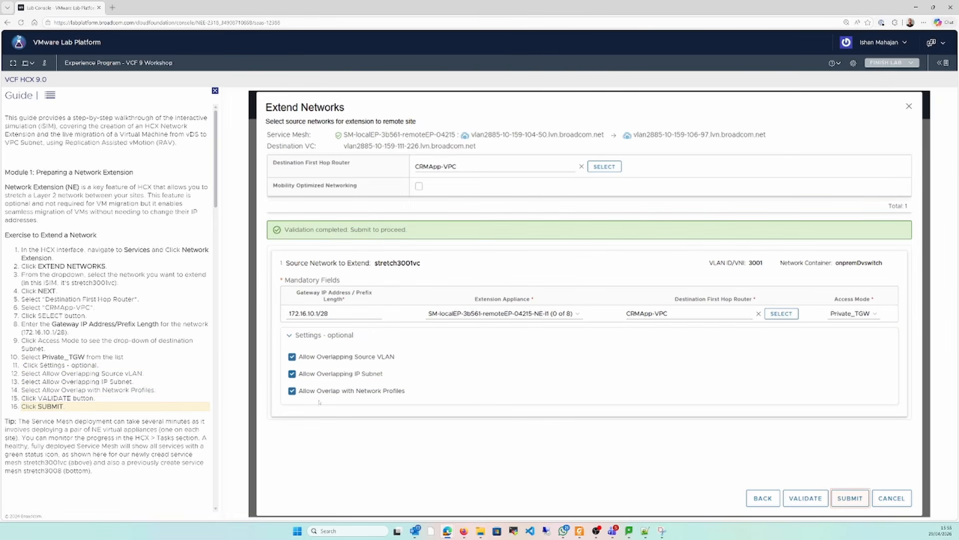
left_click_drag(31, 421, 157, 422)
left_click(157, 422)
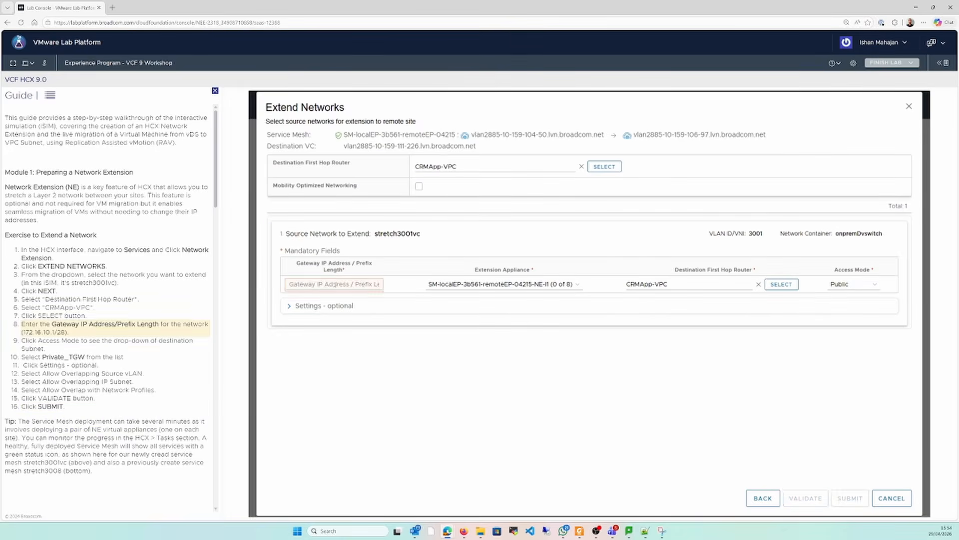
Set the stretch3001vc gateway to 172.16.10.1/28 with access mode Private_TGW, and expand the optional settings
left_click(334, 284)
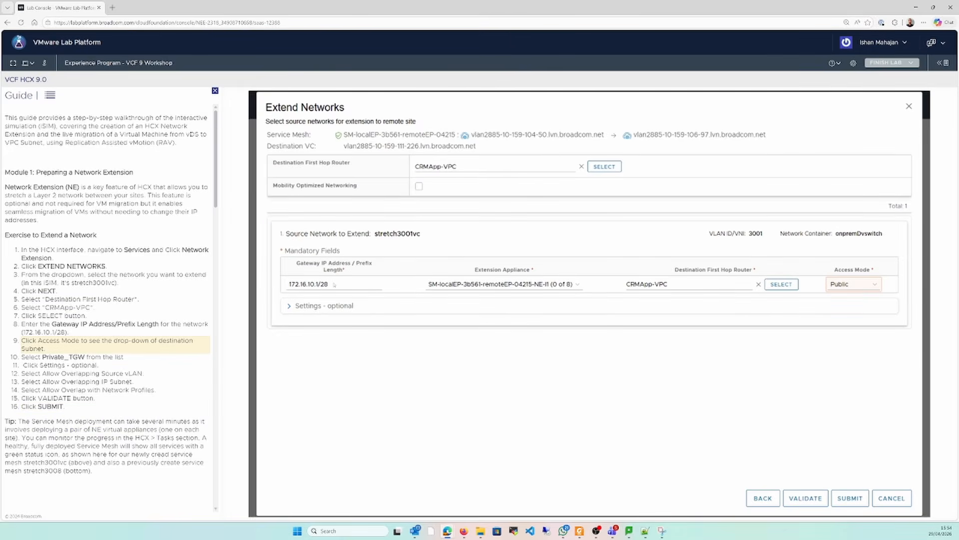
left_click(854, 284)
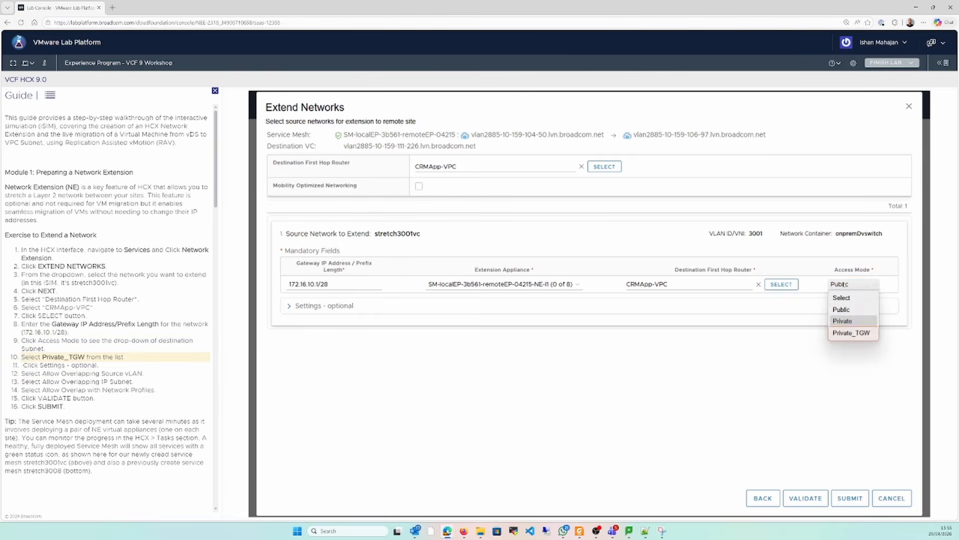
left_click(844, 334)
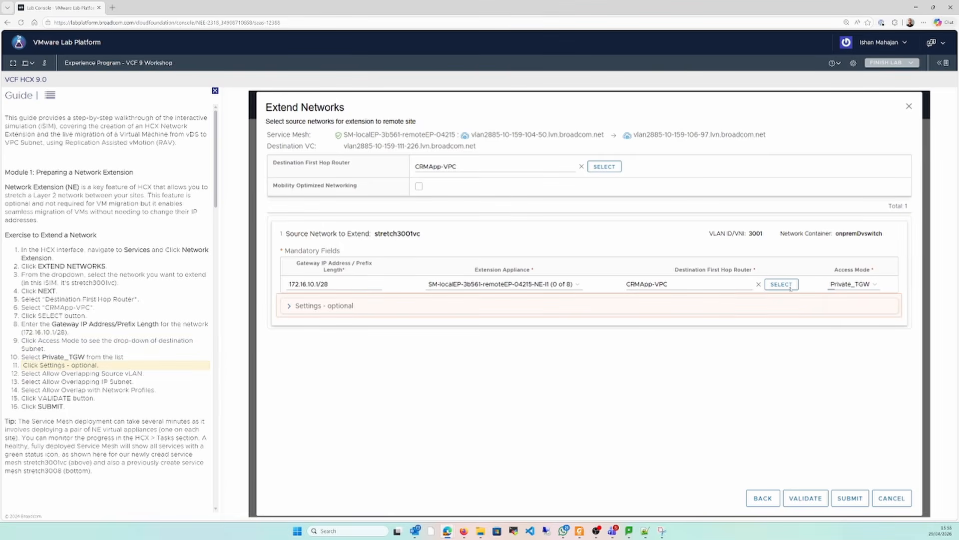
left_click(493, 306)
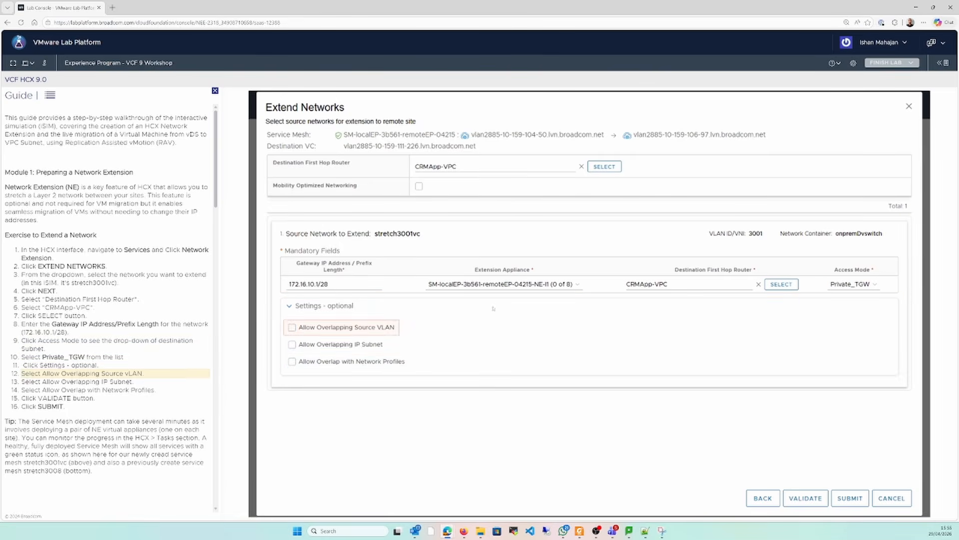
Allow overlapping source VLAN, overlapping IP subnet and overlap with network profiles for stretch3001vc
left_click(357, 328)
left_click(360, 344)
left_click(372, 361)
Validate the network extension for stretch3001vc and submit it
left_click(805, 498)
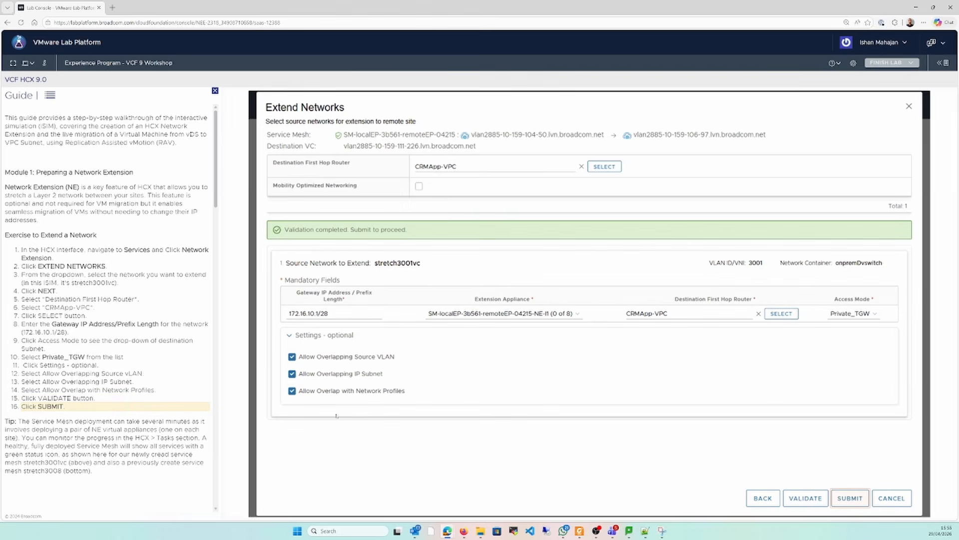
left_click_drag(31, 421, 155, 424)
left_click(180, 428)
left_click(850, 498)
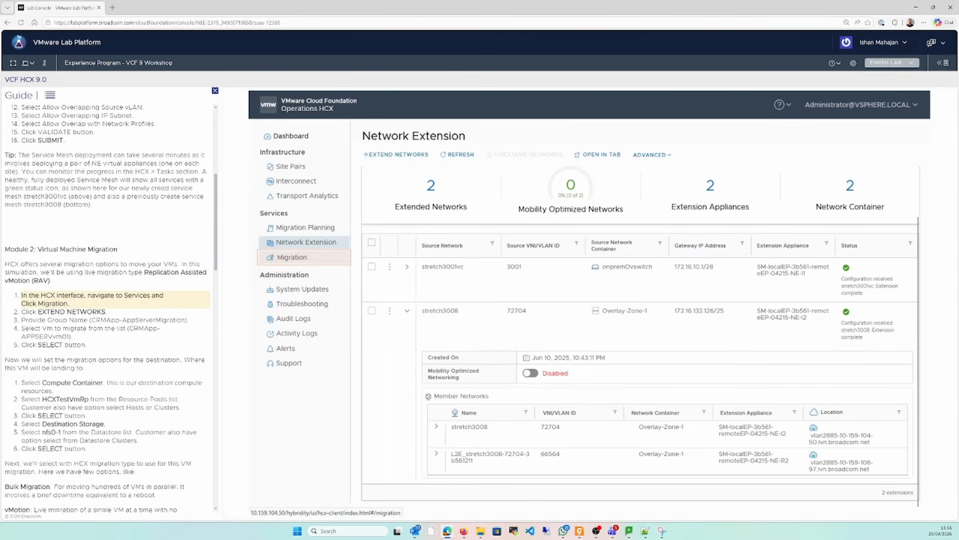
Read the tip on the NE appliance pair, view the HCX High Level Architecture slide in Foxit PDF Reader, and return to the lab
left_click_drag(54, 164, 26, 172)
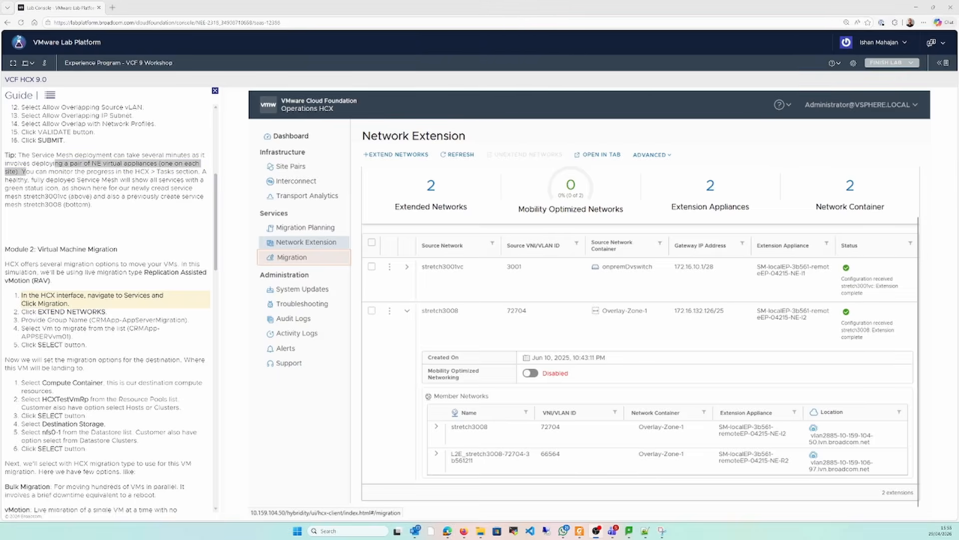
left_click(579, 531)
left_click(517, 492)
key("Left")
key("Left")
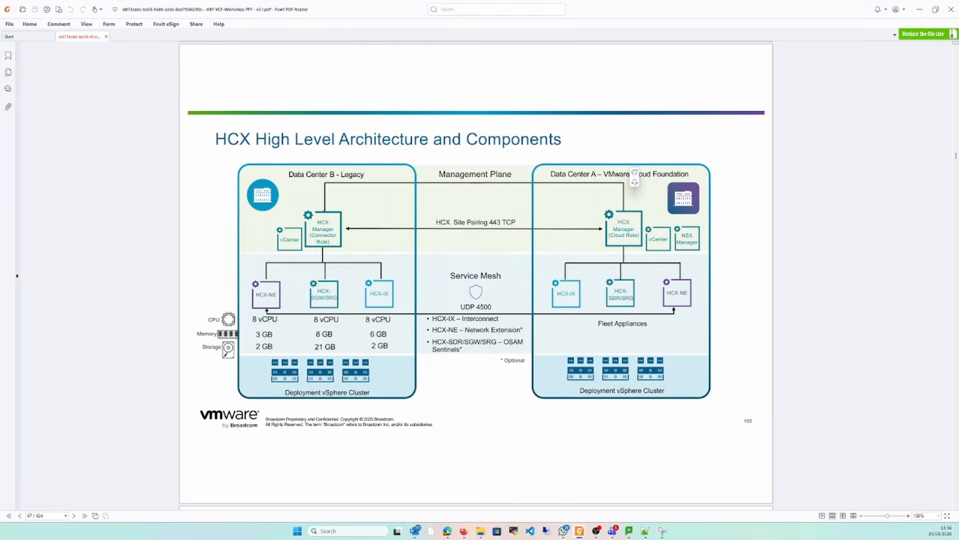
key("alt+Tab")
mouse_move(43, 171)
left_mouse_down()
mouse_move(204, 171)
mouse_move(44, 180)
left_mouse_up()
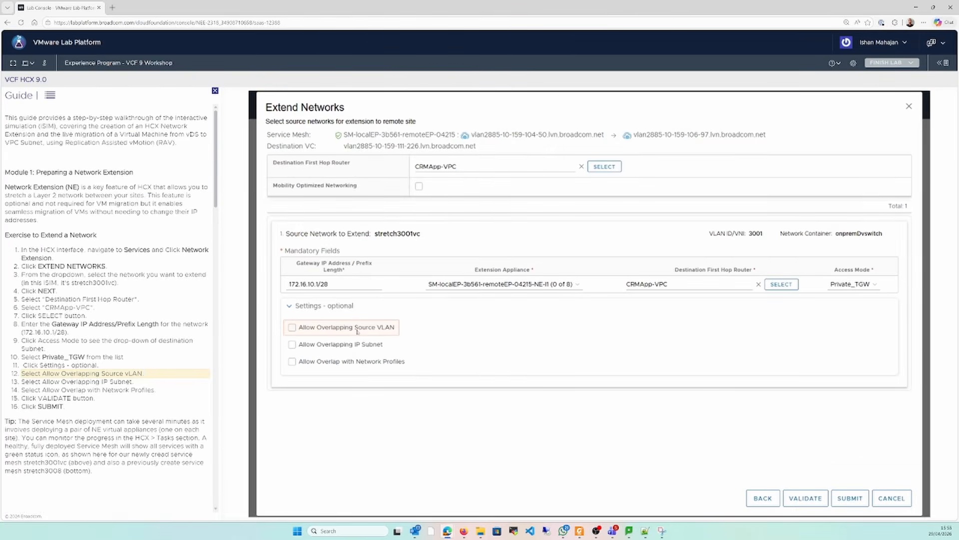
Enable the overlapping source VLAN, overlapping IP subnet and network profile overlap options for stretch3001vc
left_click(357, 332)
left_click(359, 346)
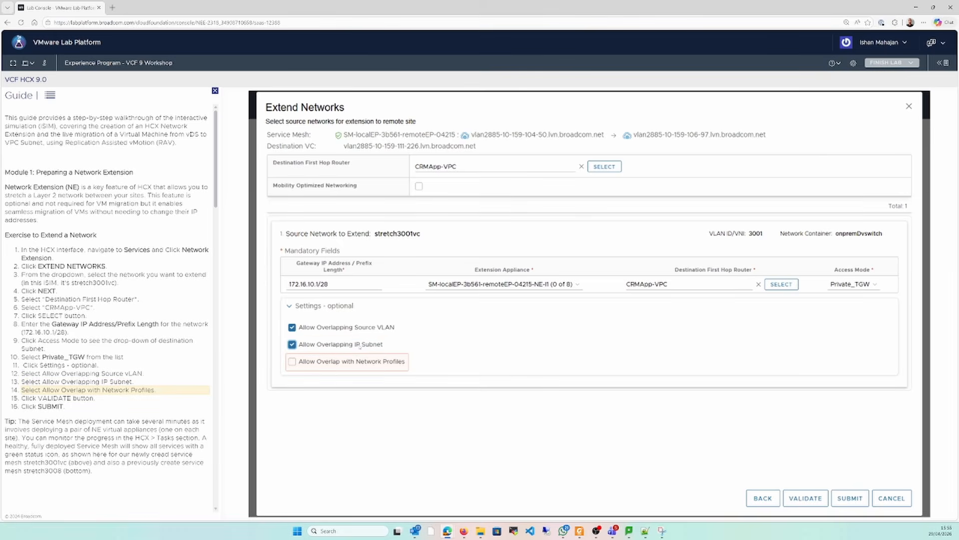
left_click(358, 357)
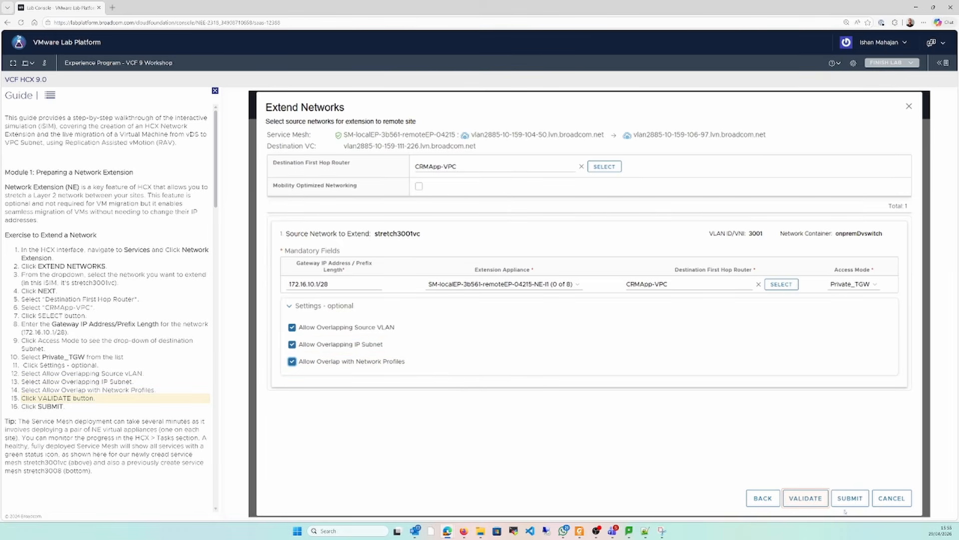
Validate the stretch3001vc extension settings and submit the network extension
left_click(806, 498)
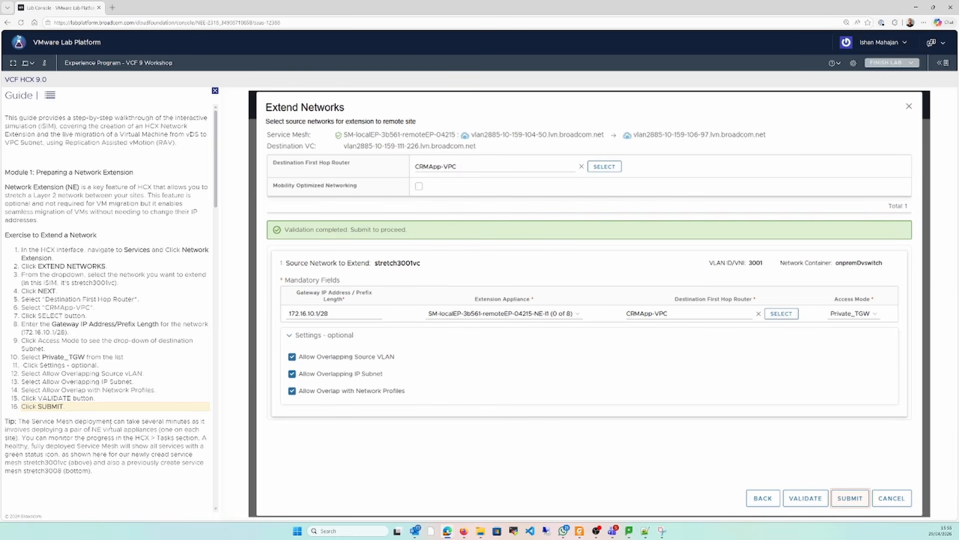
left_click_drag(30, 421, 156, 422)
left_click(181, 428)
left_click(850, 498)
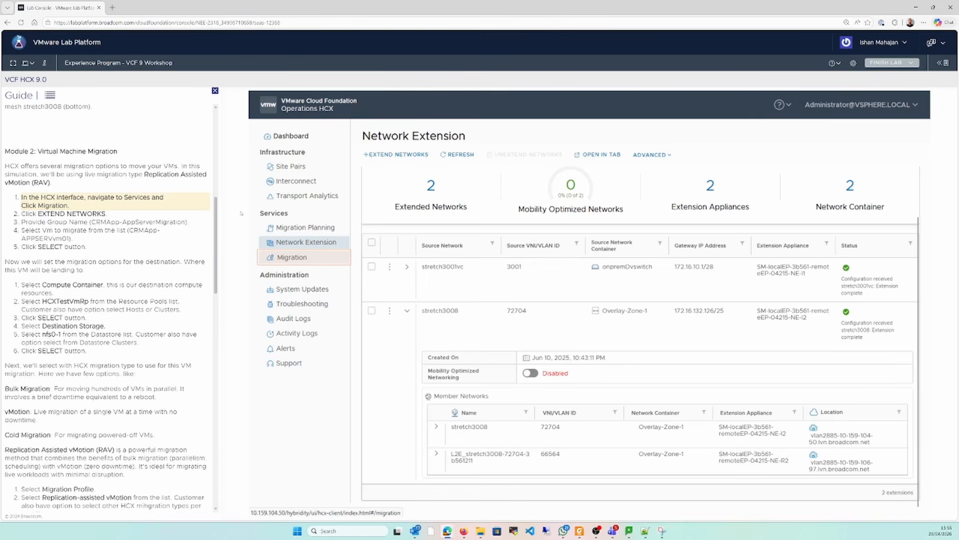
Reread the guide's tip on the pair of NE virtual appliances and switch to the workshop PDF in Foxit PDF Reader
scroll(218, 217, "up", 2)
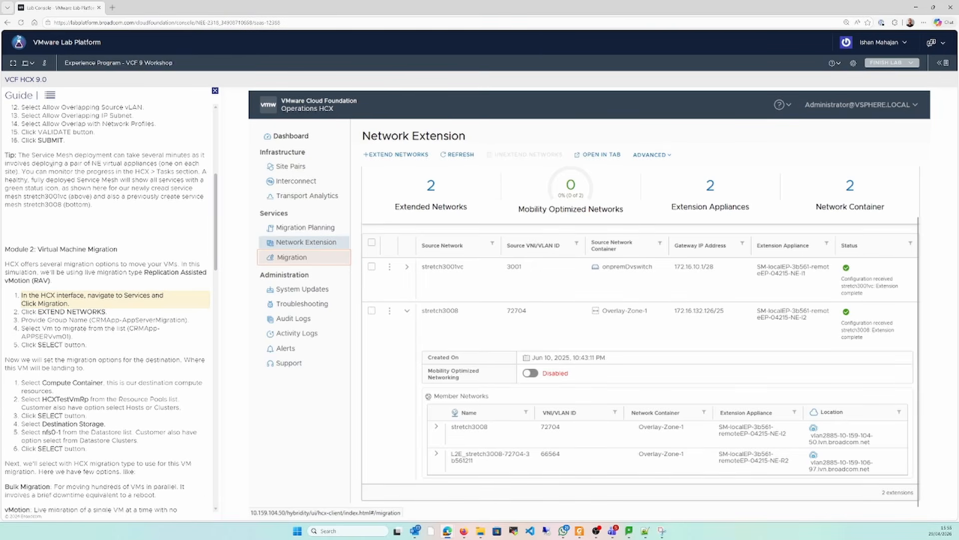
left_click_drag(55, 164, 26, 171)
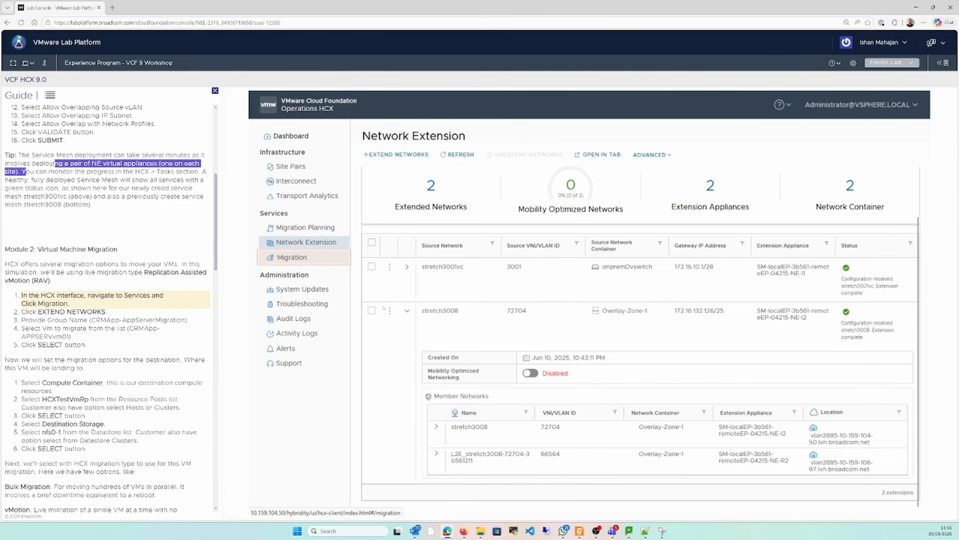
left_click(596, 530)
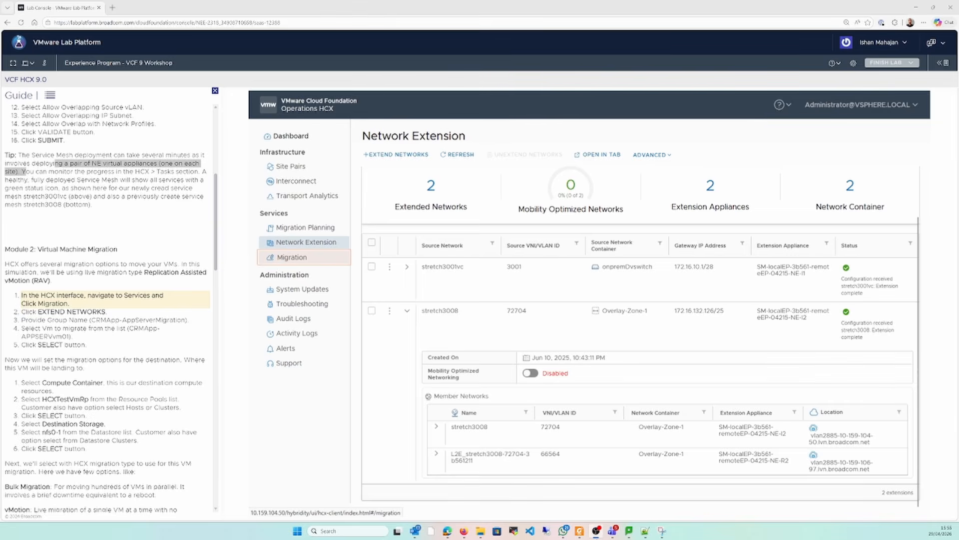
mouse_move(580, 530)
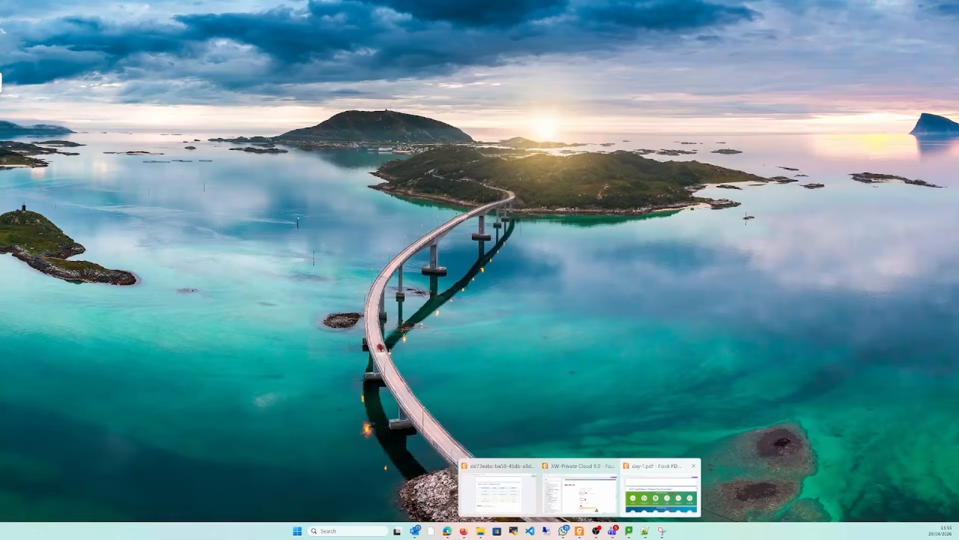
left_click(500, 492)
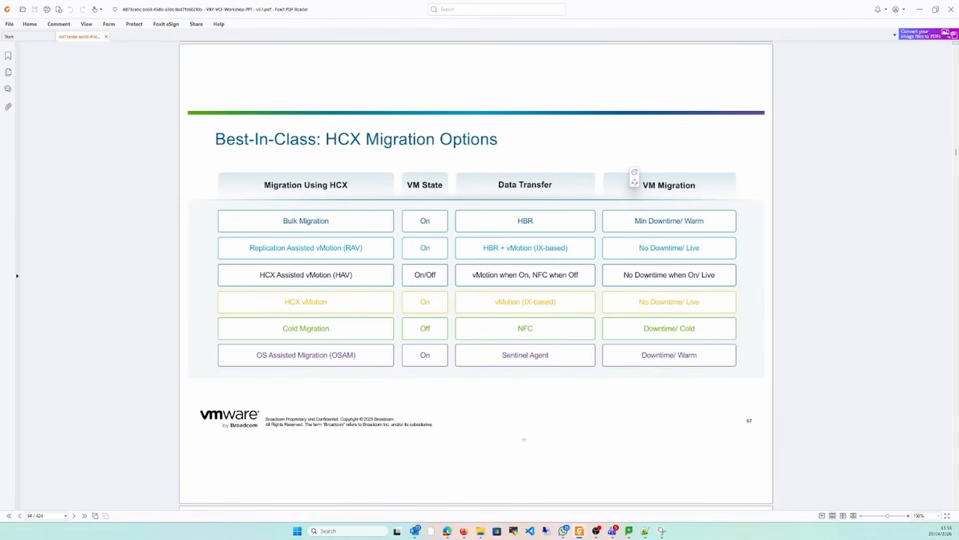
Page through the HCX slides to examine the High Level Architecture and Components diagram, and return to the lab
key("Right")
key("Right")
key("Right")
key("Right")
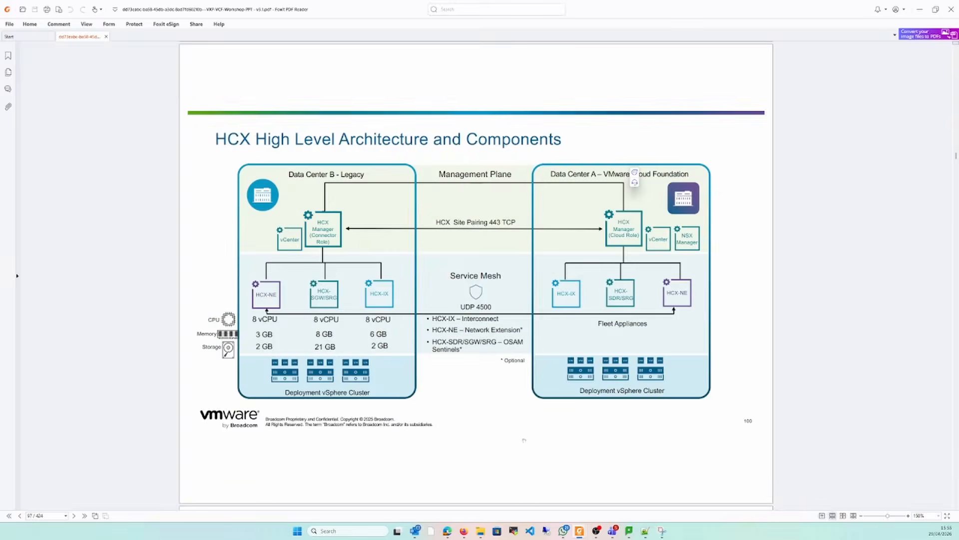
key("Left")
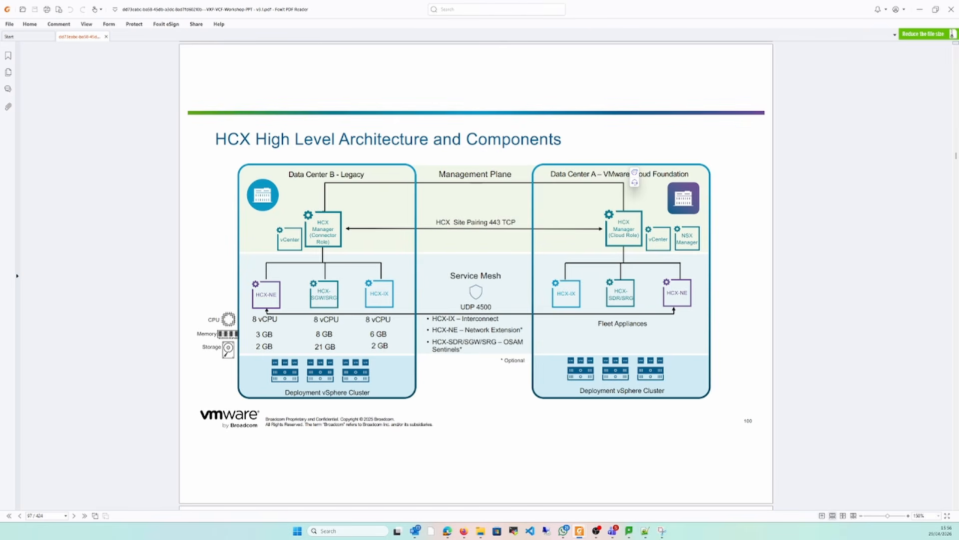
left_click(920, 10)
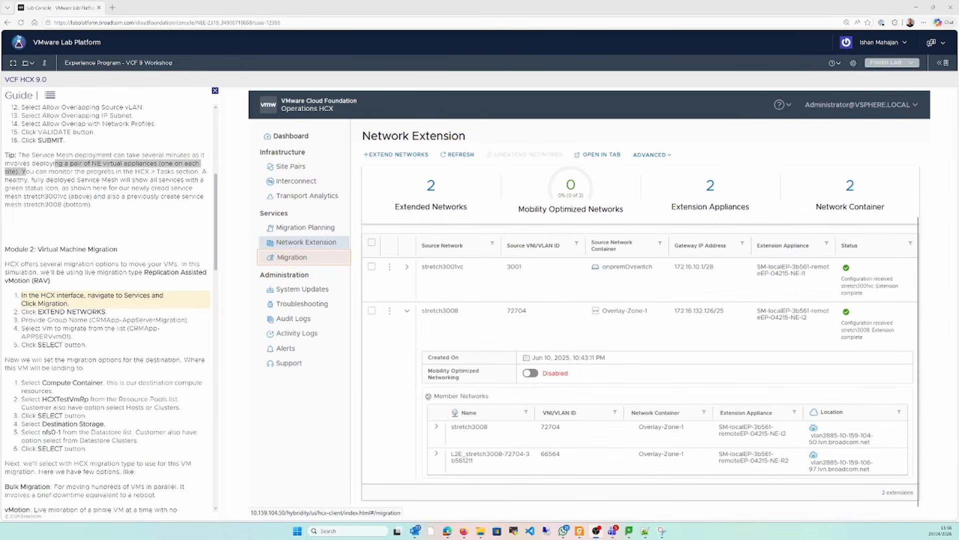
Read the guide's tip on monitoring the Service Mesh deployment and the start of Module 2: Virtual Machine Migration
left_click(57, 172)
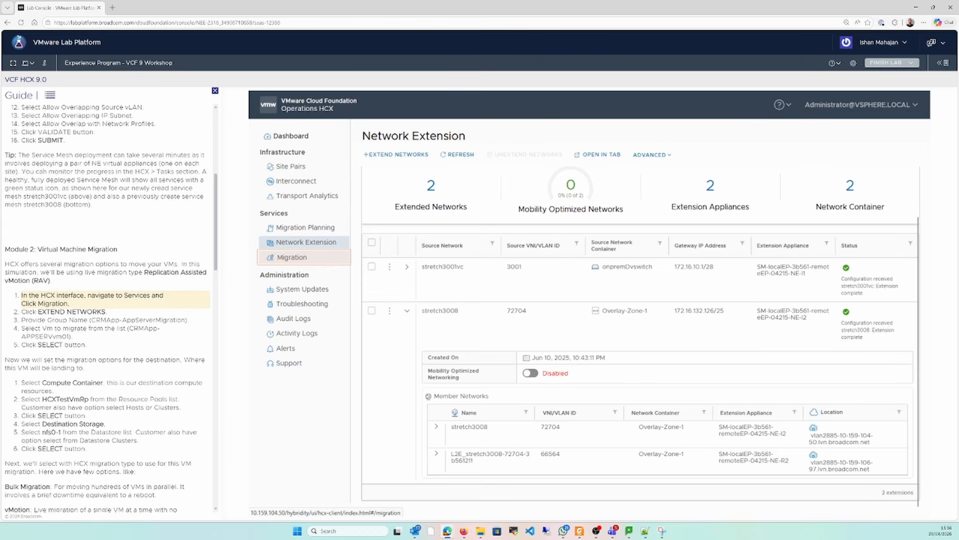
left_click_drag(42, 171, 218, 180)
left_click(69, 180)
left_click(141, 195)
left_click_drag(38, 249, 100, 248)
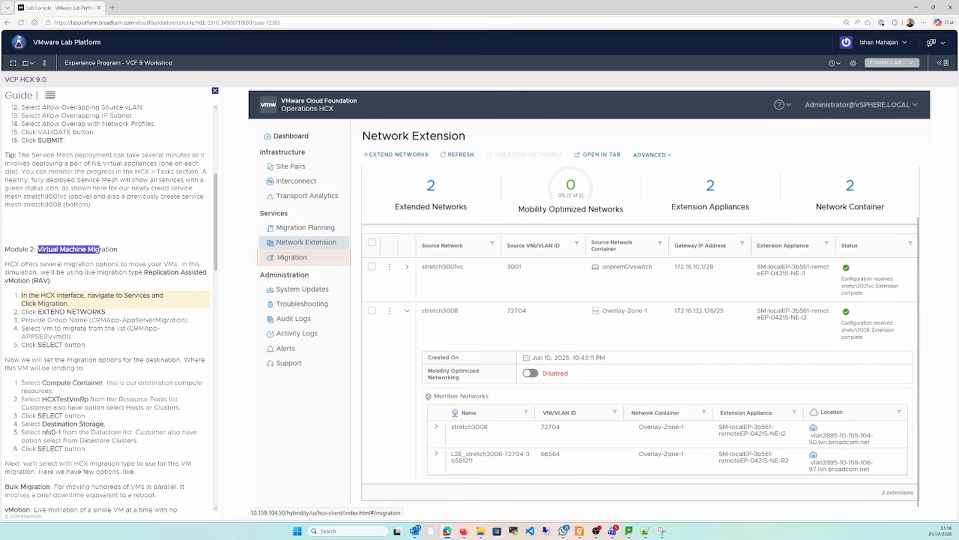
left_click(49, 249)
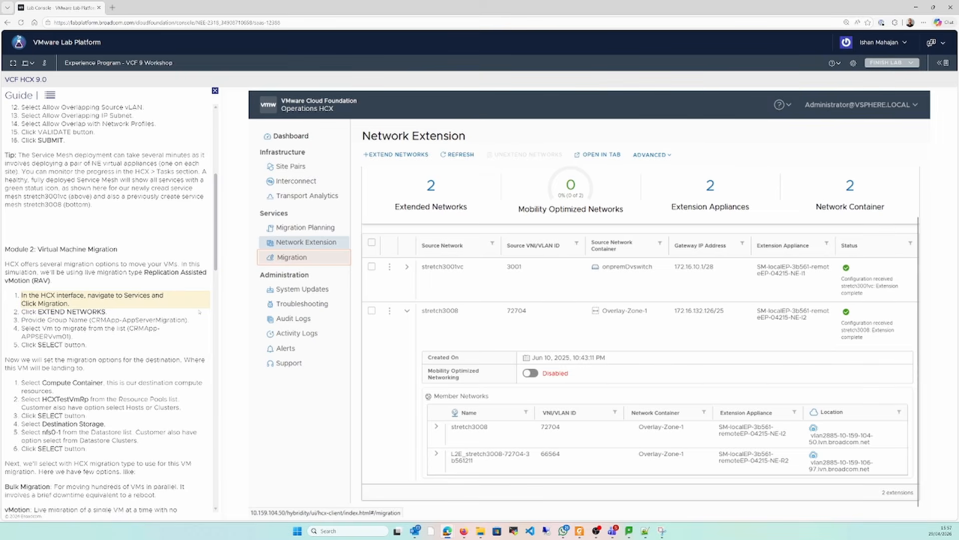
Start a new mobility group in the HCX Migration service and name it CRMApp-AppServerMigration
left_click(292, 258)
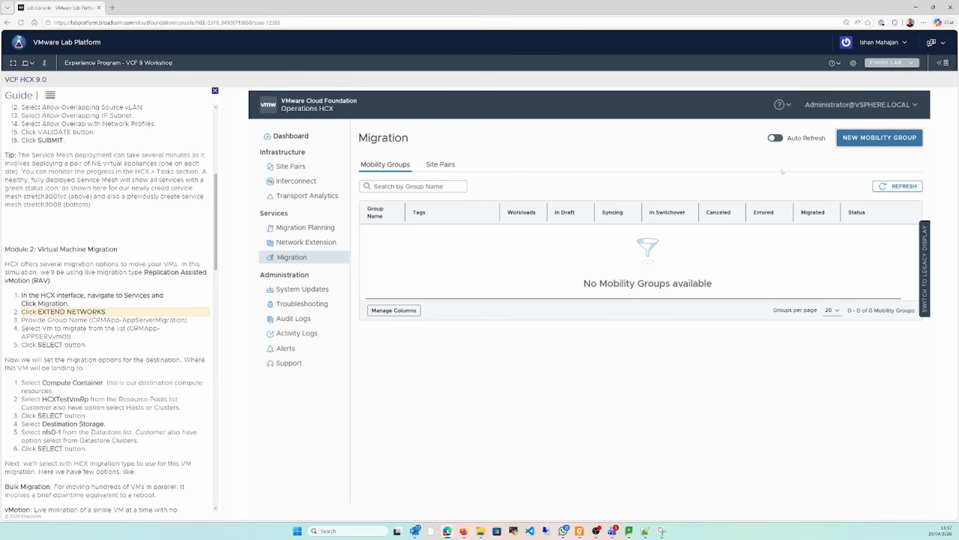
left_click(870, 140)
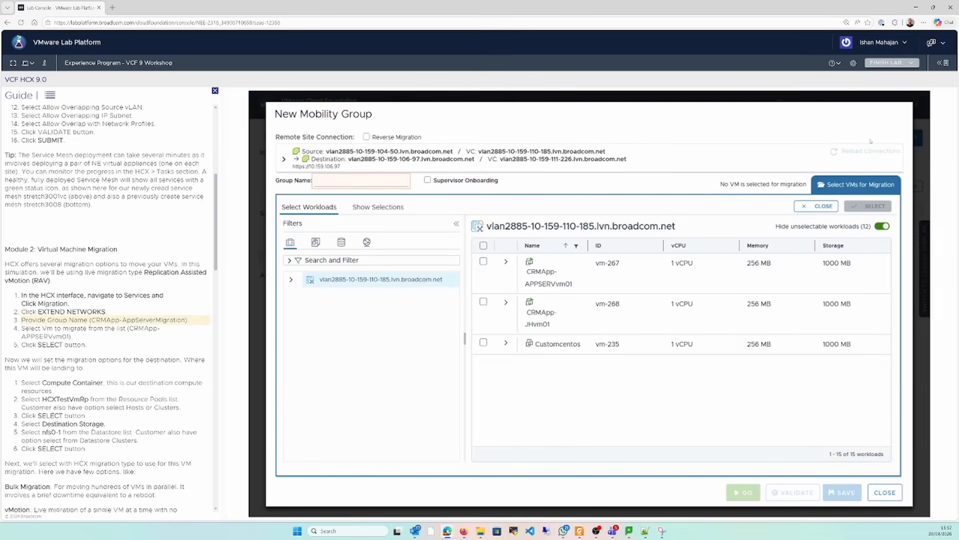
left_click(363, 181)
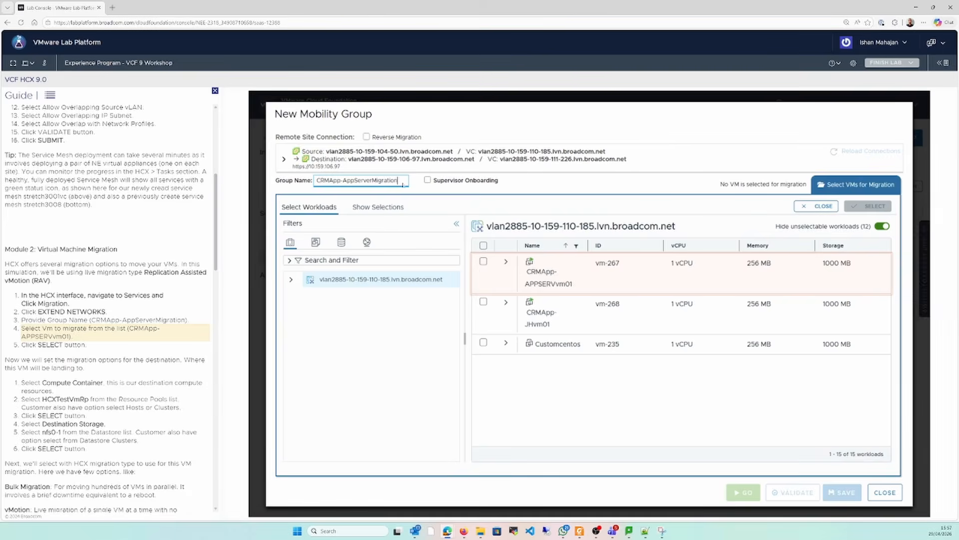
Add the VM CRMApp-APPSERVvm01 to the mobility group as the workload for migration
left_click(494, 257)
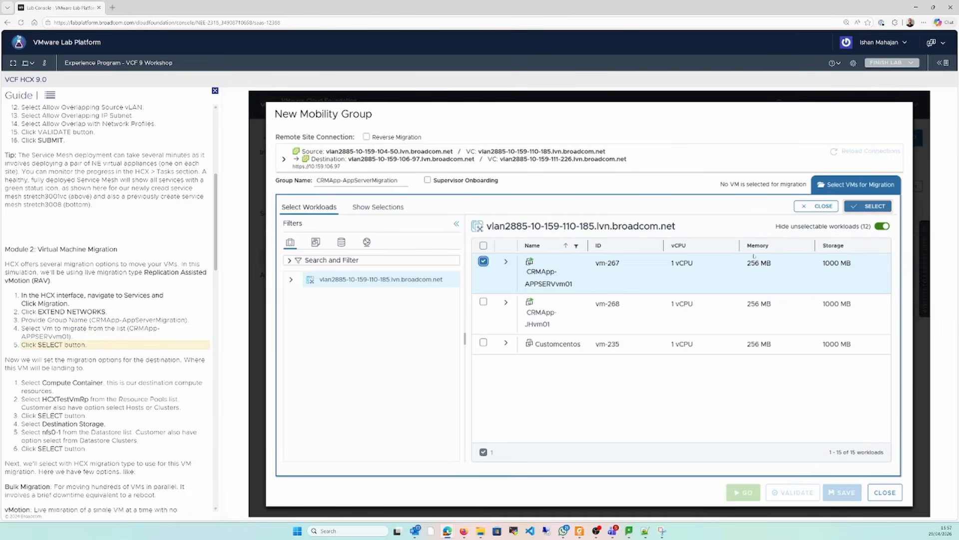
left_click(868, 207)
left_click(385, 219)
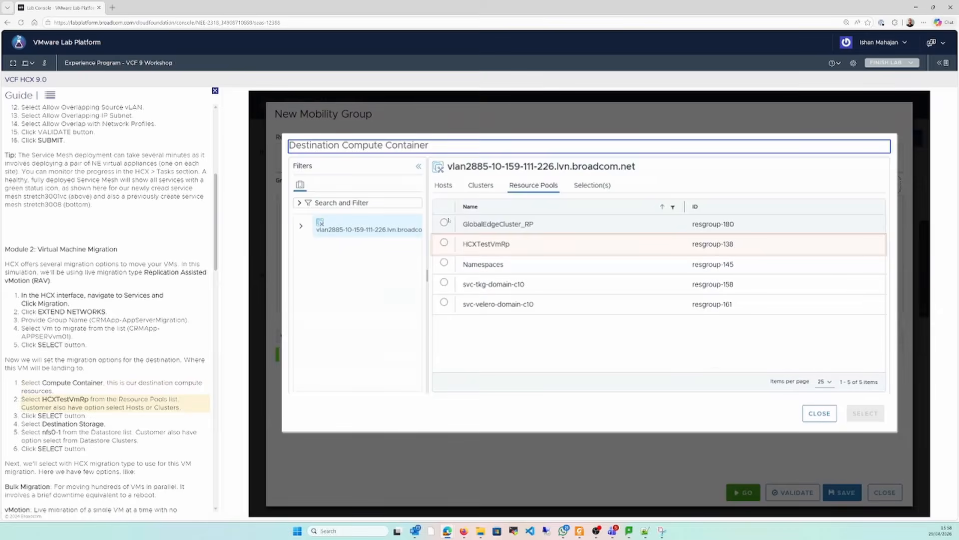
left_click(444, 243)
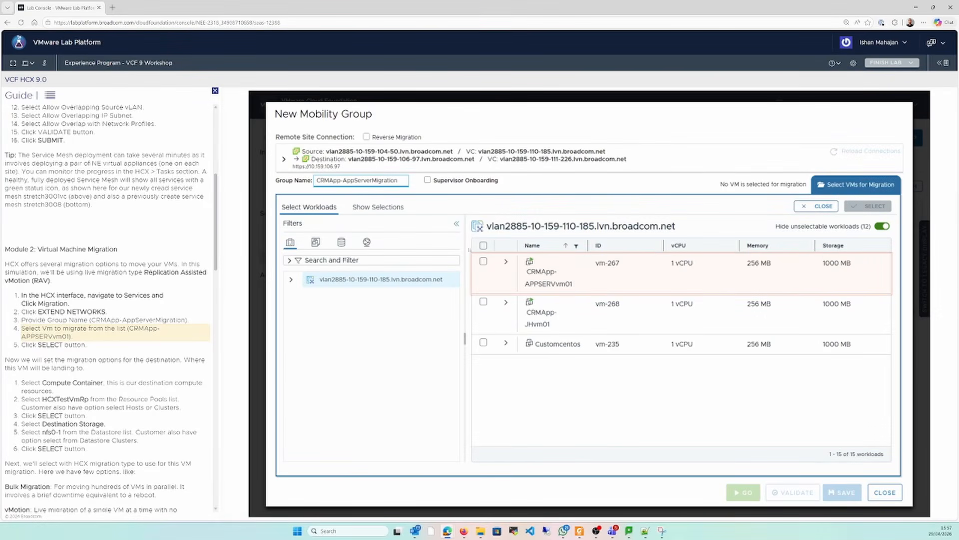
left_click(494, 255)
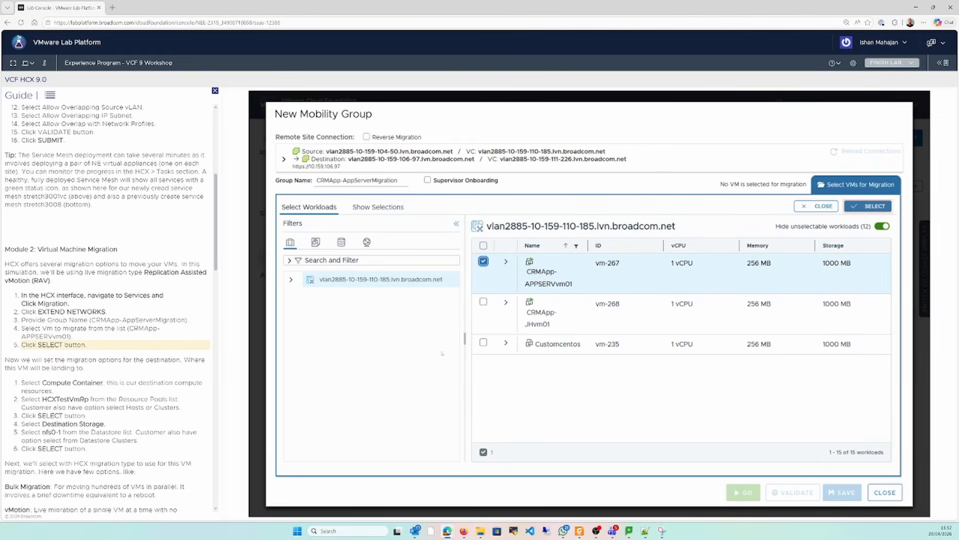
left_click(864, 207)
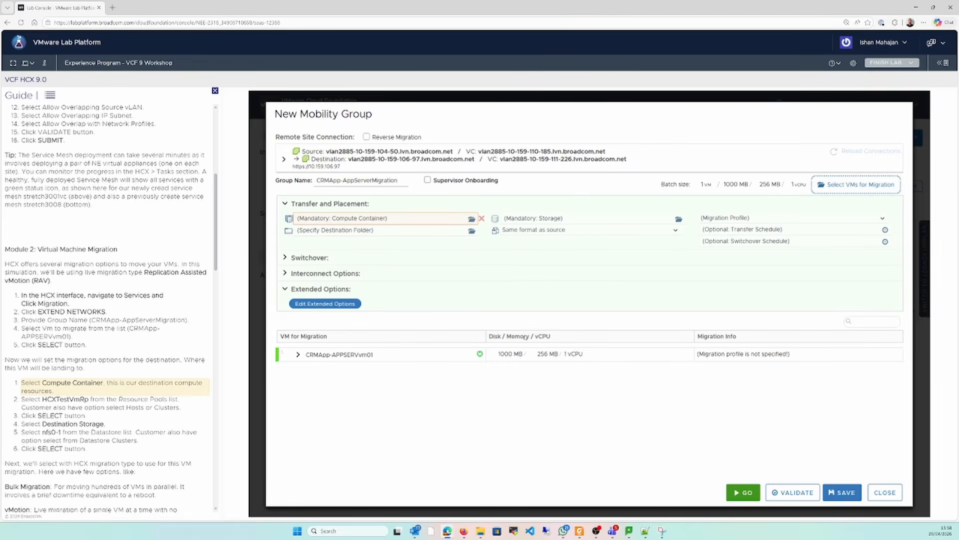
Set the mobility group's destination compute container to the HCXTestVmRp resource pool
left_click(472, 218)
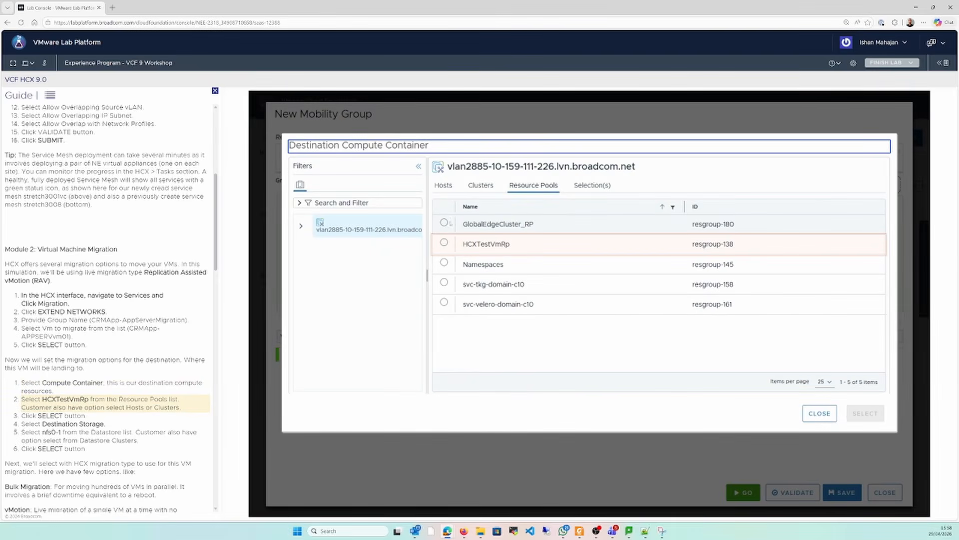
left_click(444, 243)
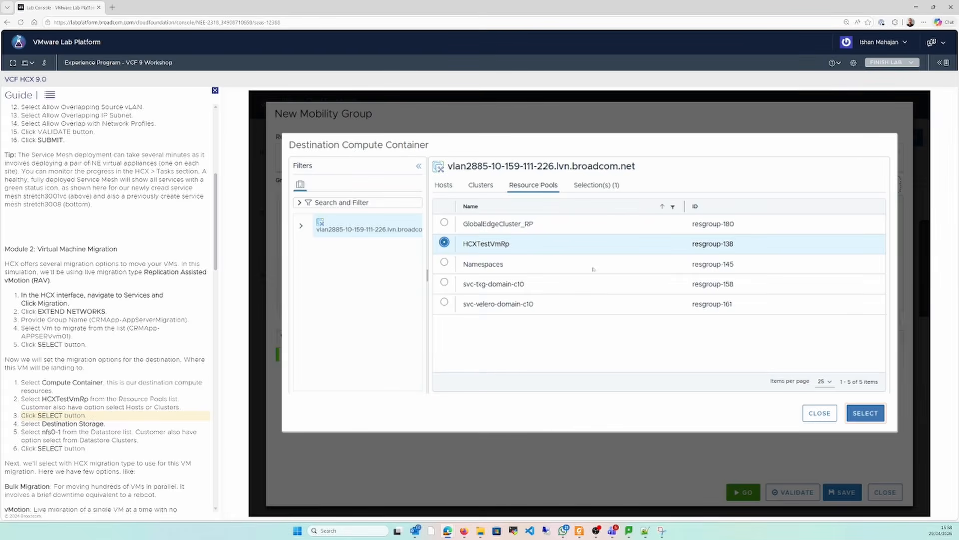
left_click(857, 406)
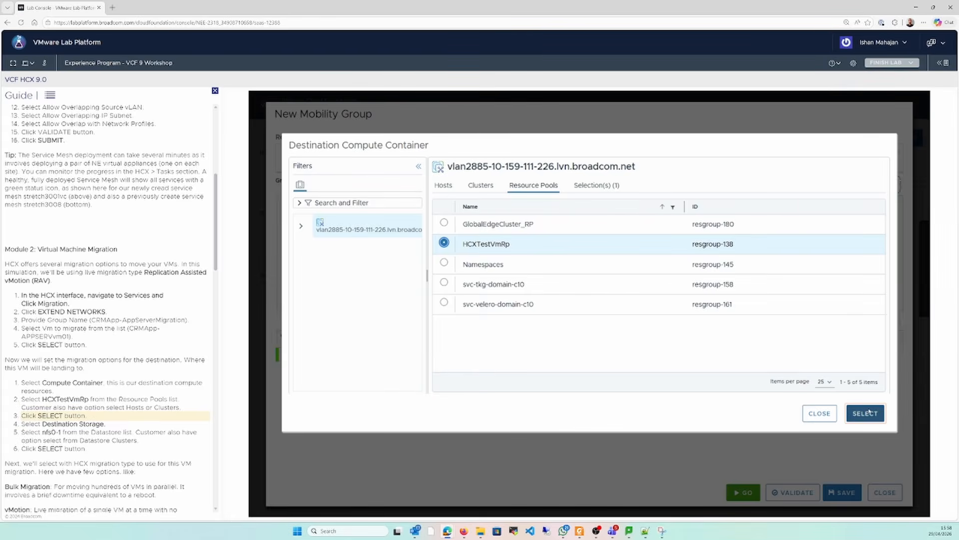
Set the destination storage to the nfs0-1 datastore and the migration profile to Replication-assisted vMotion
left_click(662, 232)
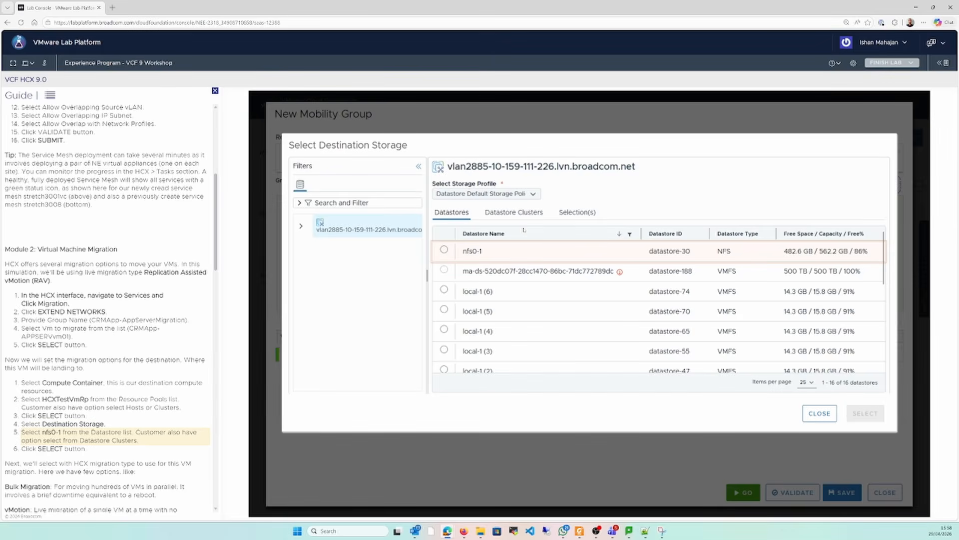
left_click(444, 249)
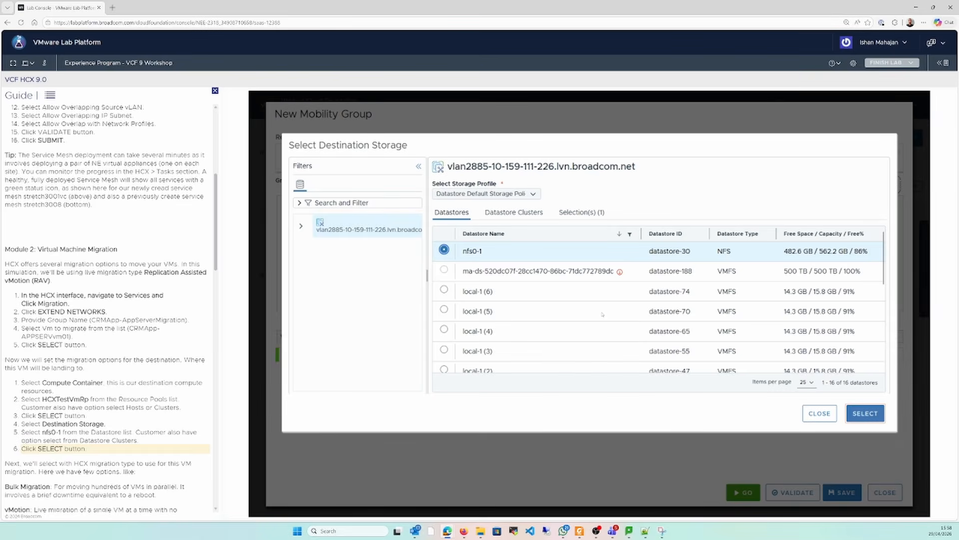
left_click(865, 412)
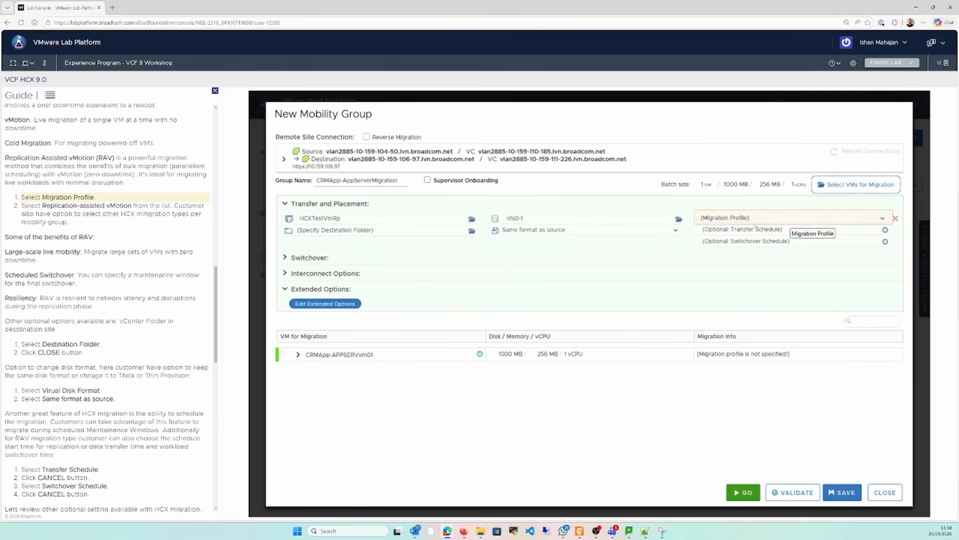
left_click(754, 220)
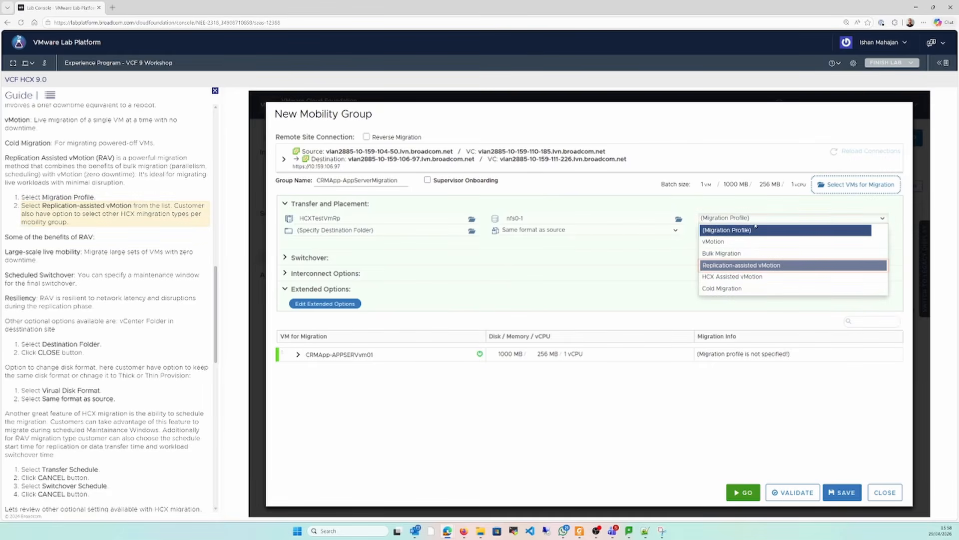
left_click(744, 265)
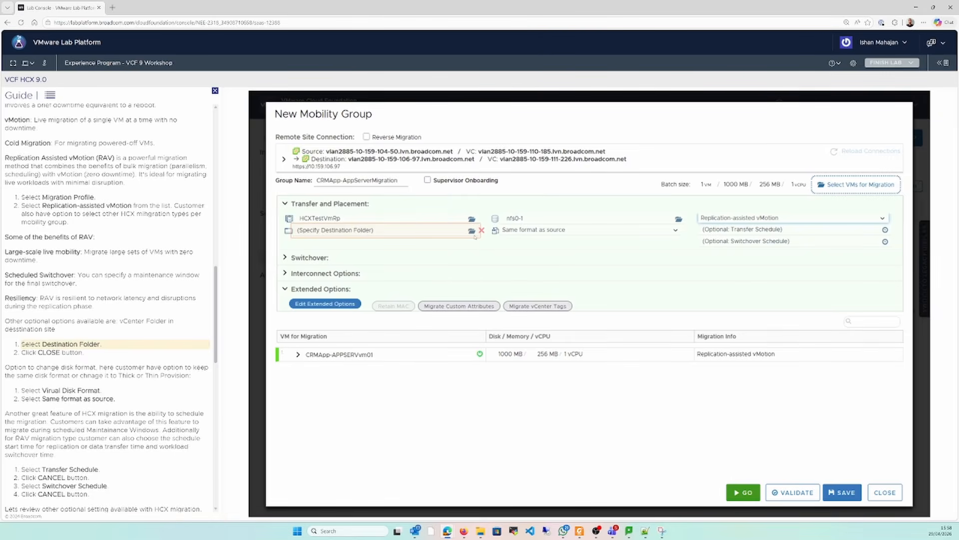
Review the destination folder choices without picking one, and set the virtual disk format to Same format as source
left_click(451, 234)
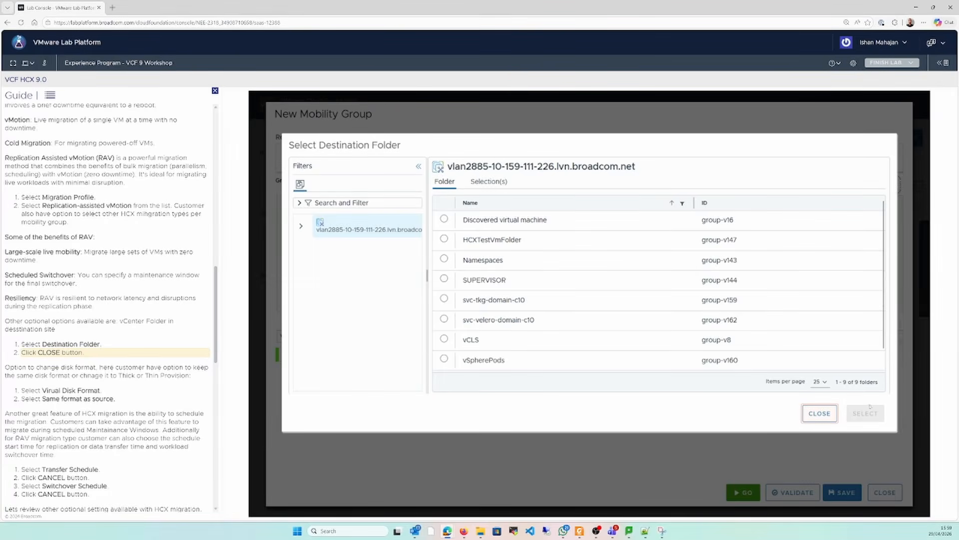
left_click(820, 413)
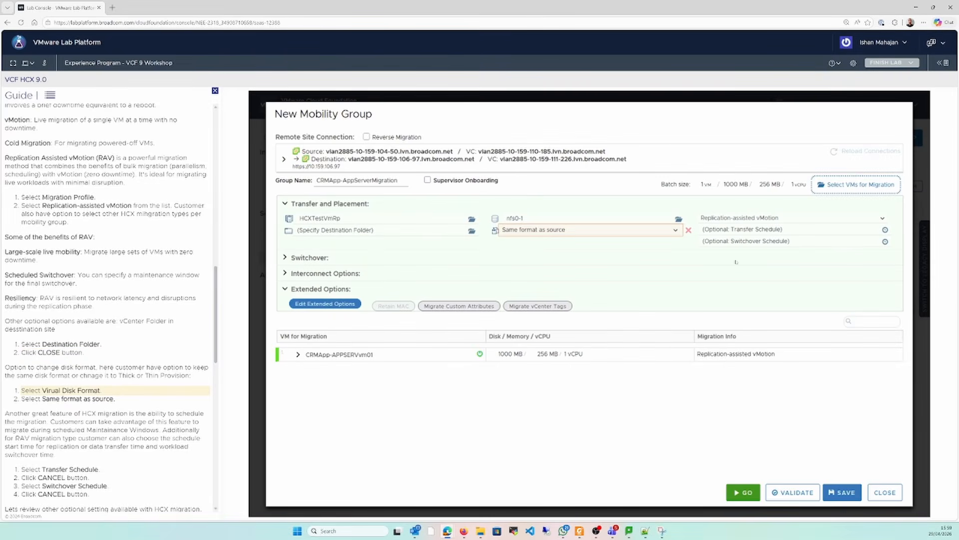
left_click(663, 231)
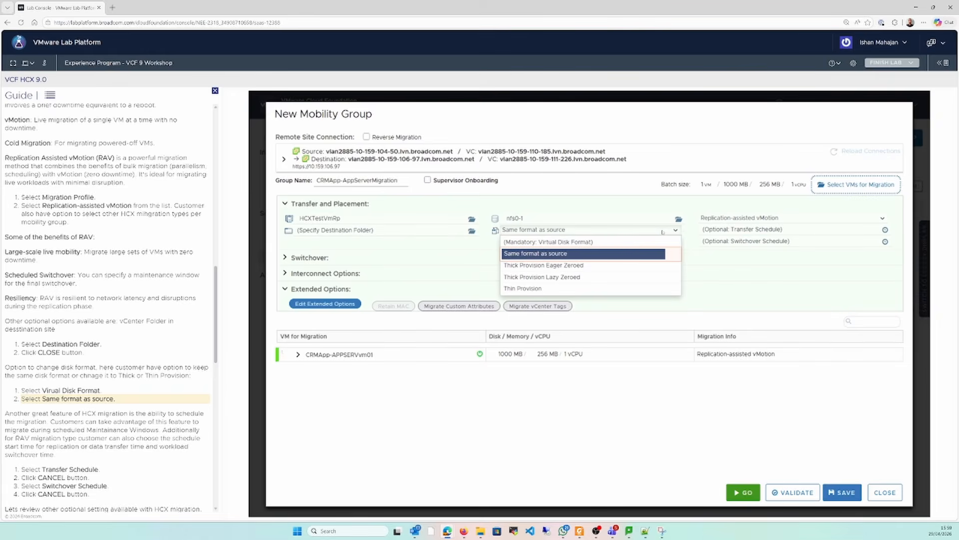
left_click(625, 254)
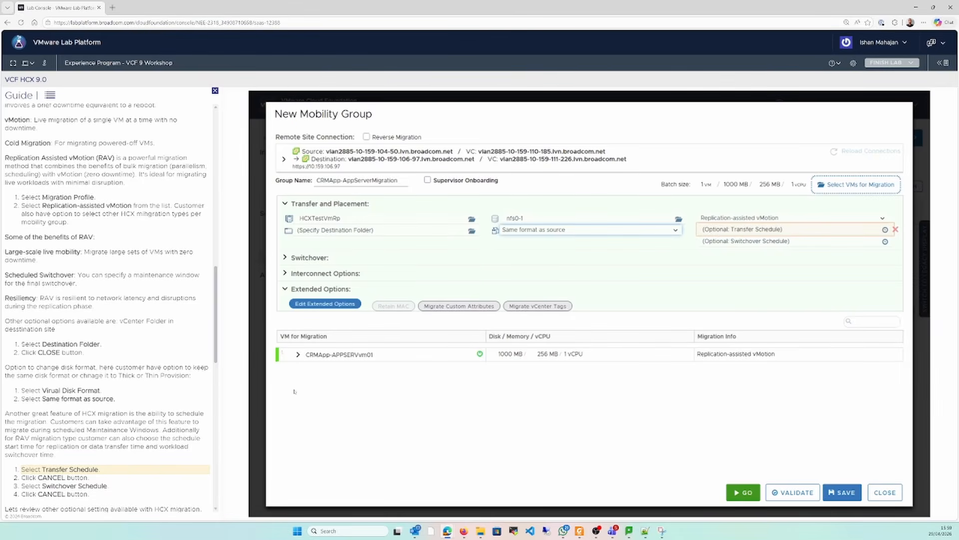
Review the transfer schedule and switchover schedule settings, cancelling each without applying any dates
right_click(225, 357)
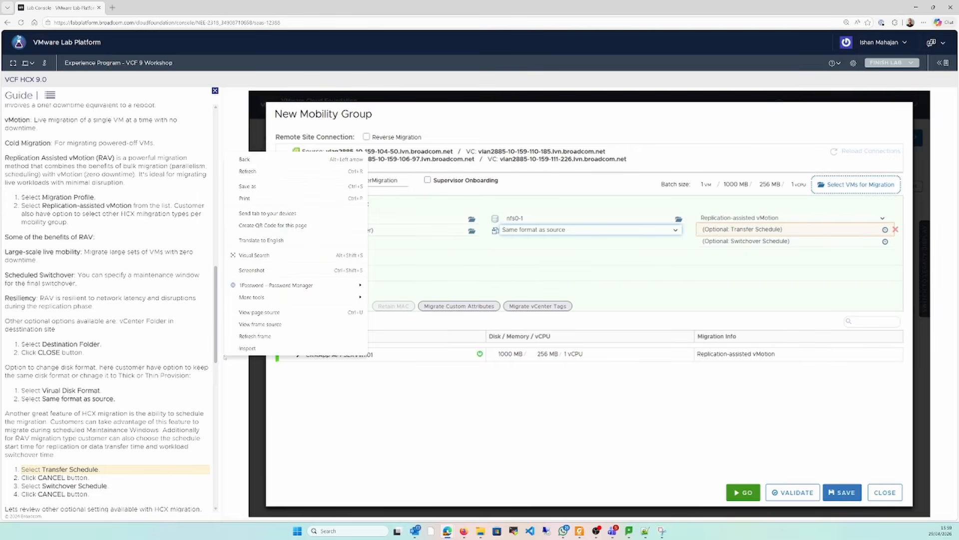
left_click(232, 391)
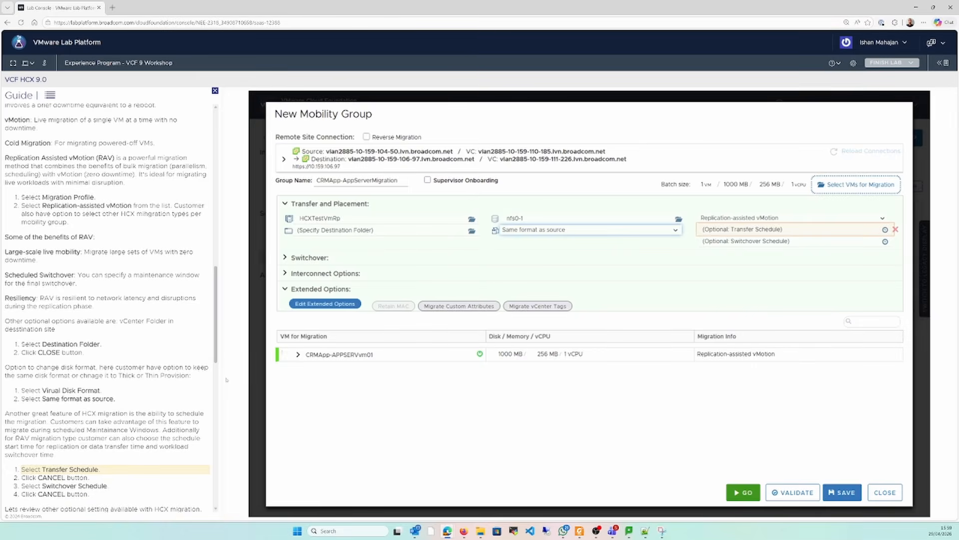
scroll(218, 381, "down", 3)
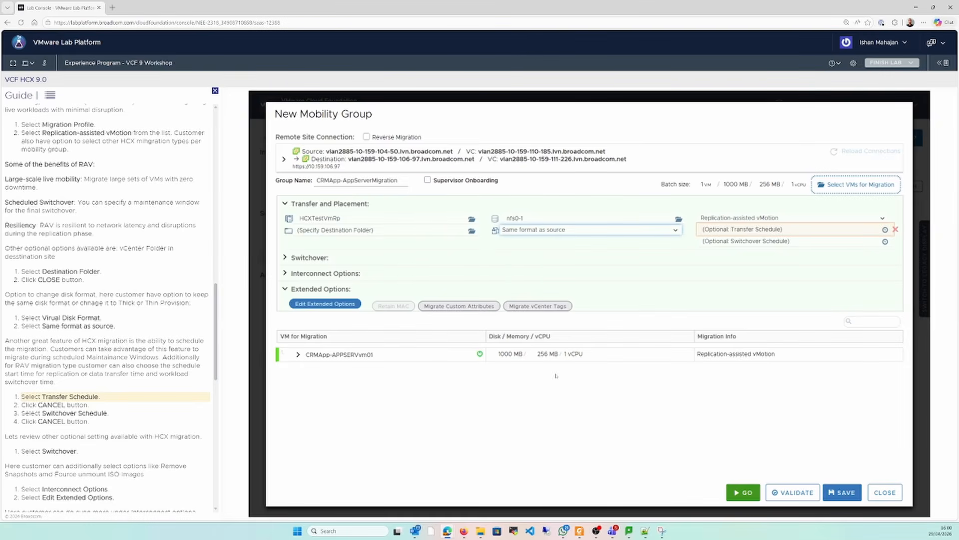
left_click(748, 231)
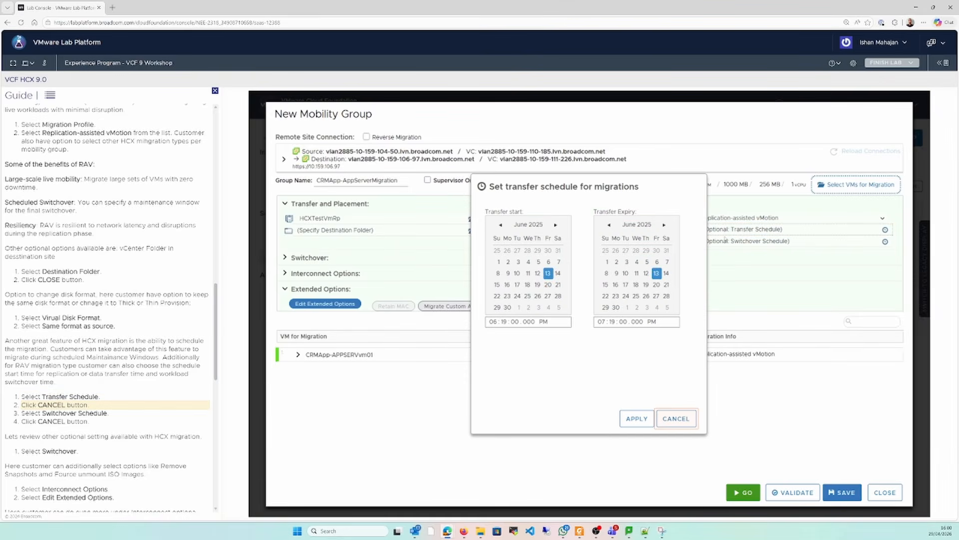
left_click(684, 417)
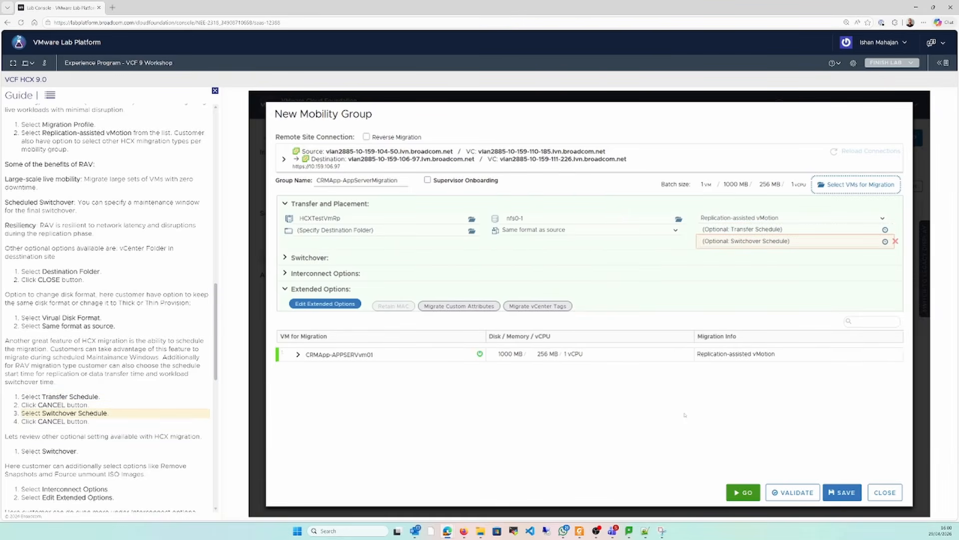
left_click(799, 243)
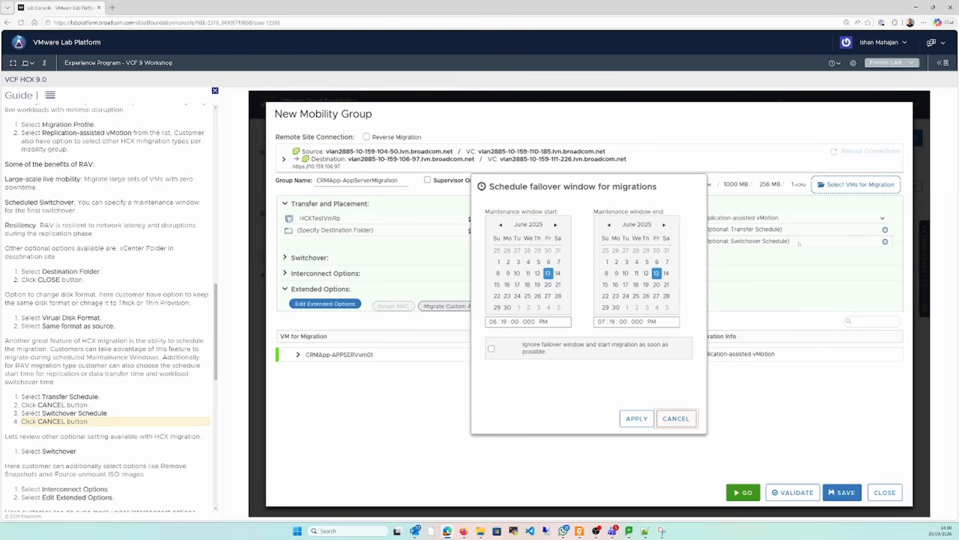
left_click(670, 422)
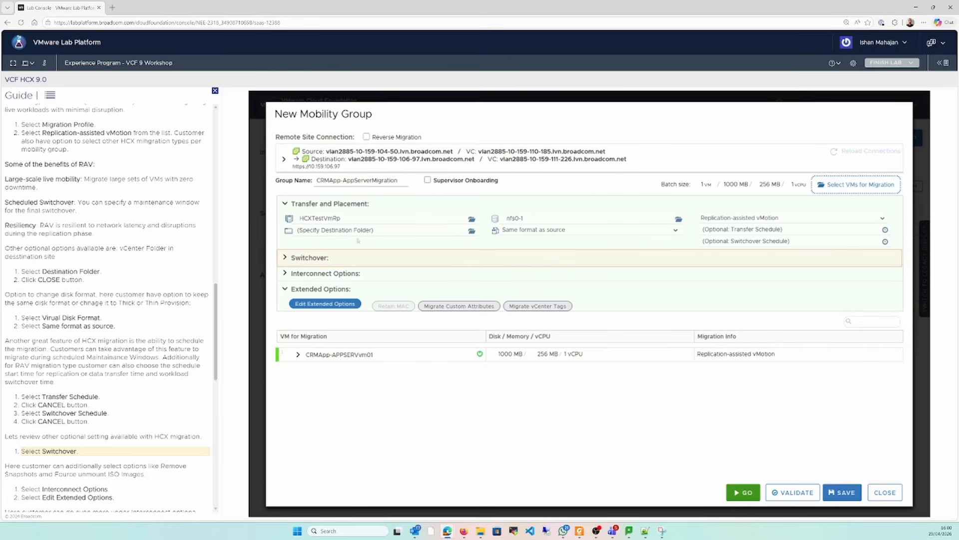
Expand the Switchover and Interconnect Options of the mobility group to review their settings
left_click(353, 263)
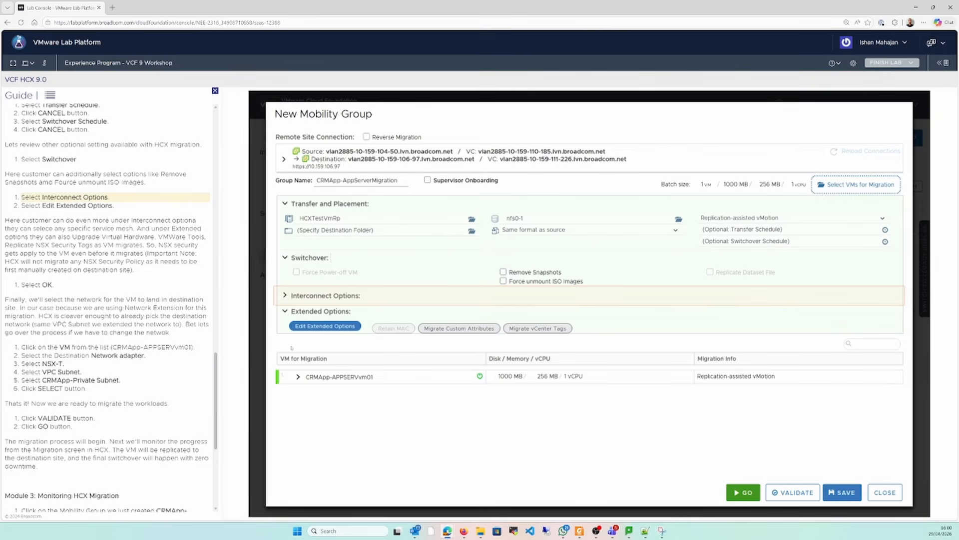
left_click(344, 296)
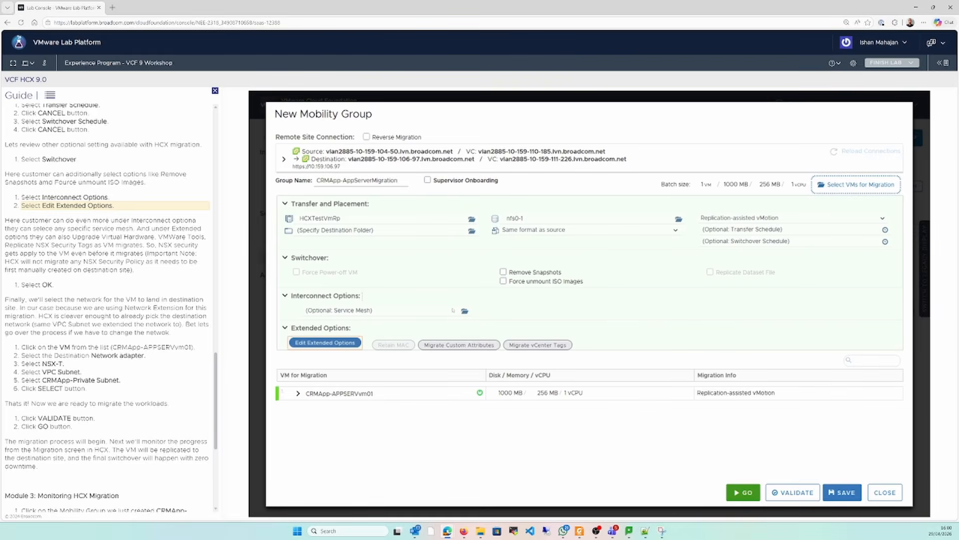
Review the mobility group's extended migration options and accept them without changes
left_click(344, 343)
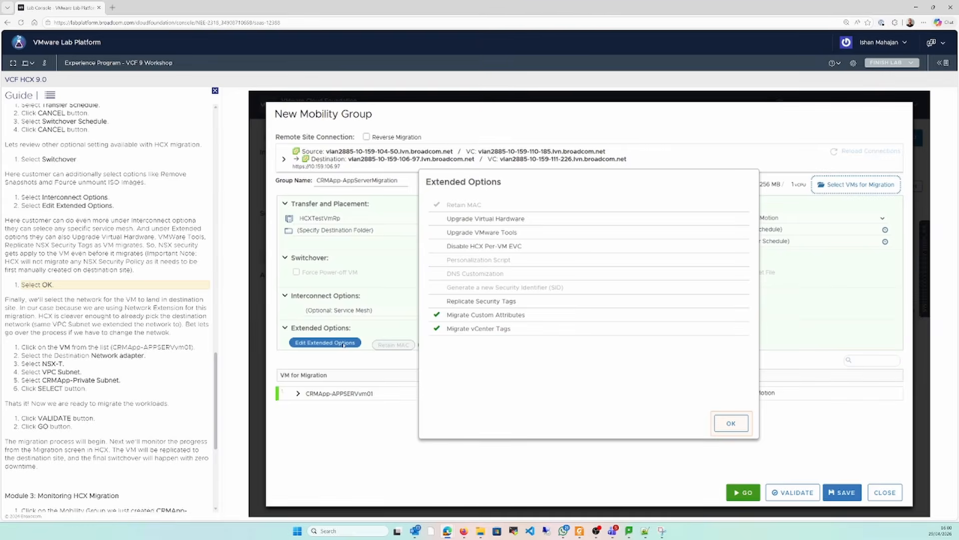
left_click(729, 422)
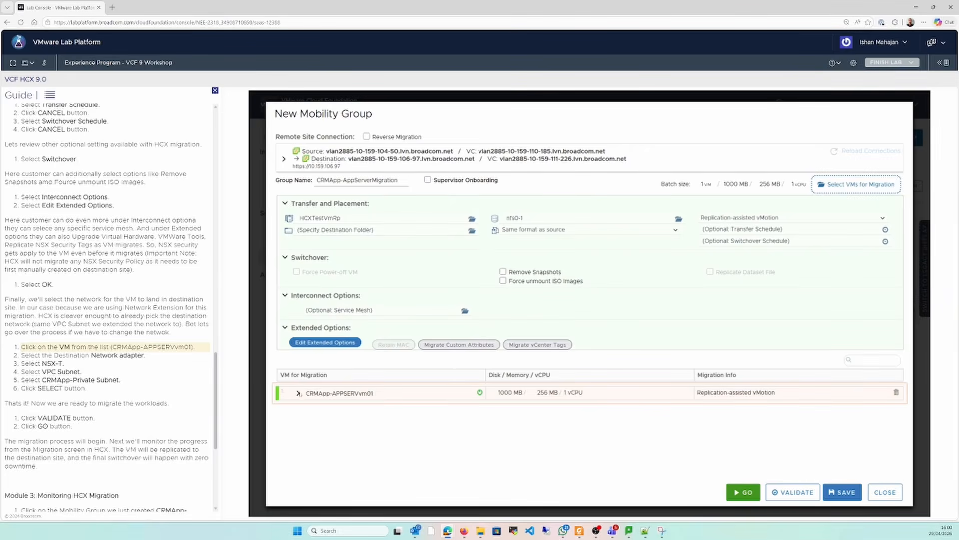
Set the destination network of CRMApp-APPSERVvm01's Network adapter 1 to the NSX-T VPC subnet CRMApp-Private-Subnet
left_click(298, 394)
left_click(614, 470)
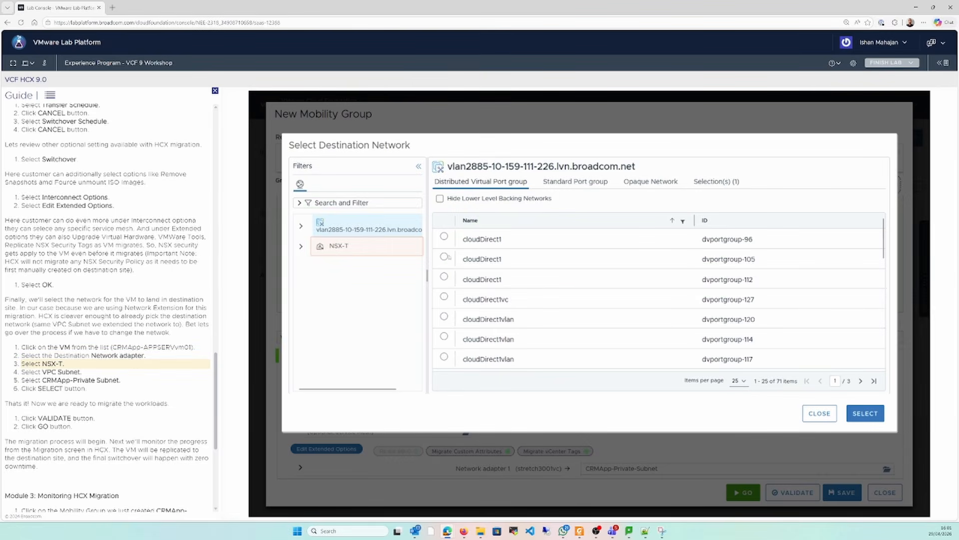
left_click(338, 247)
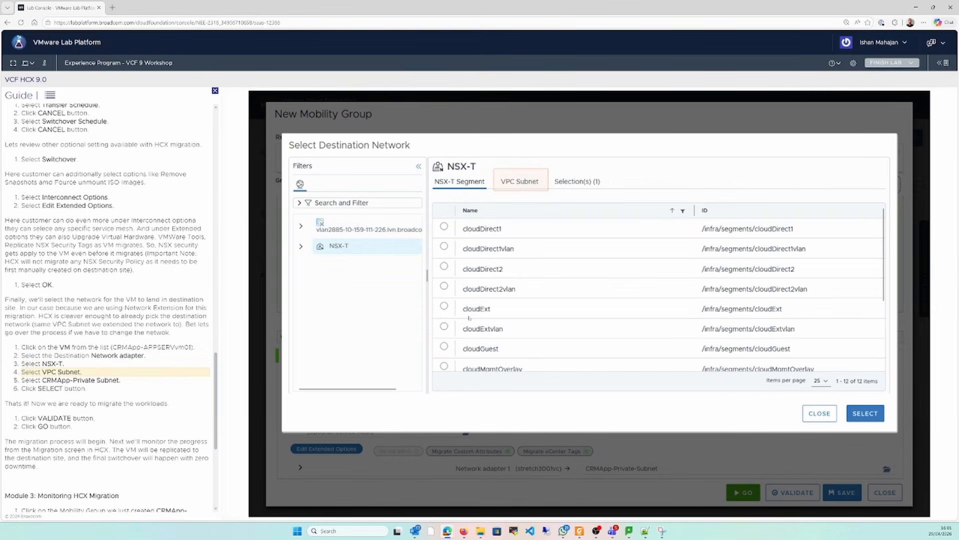
left_click(516, 184)
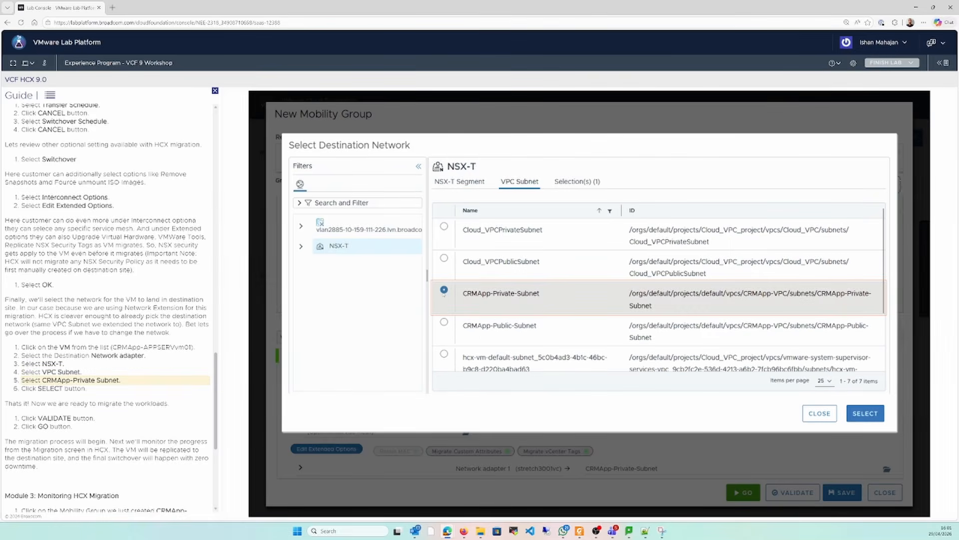
left_click(444, 291)
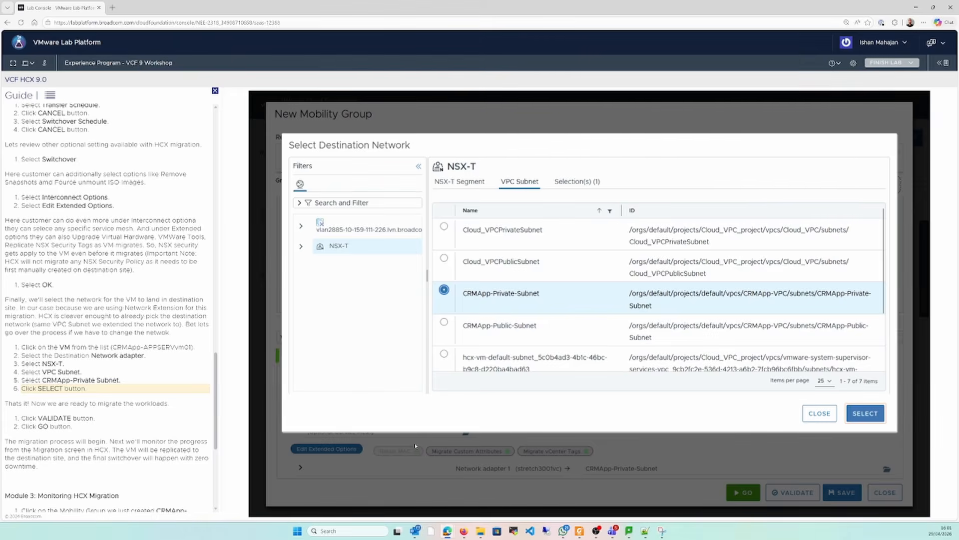
left_click(864, 413)
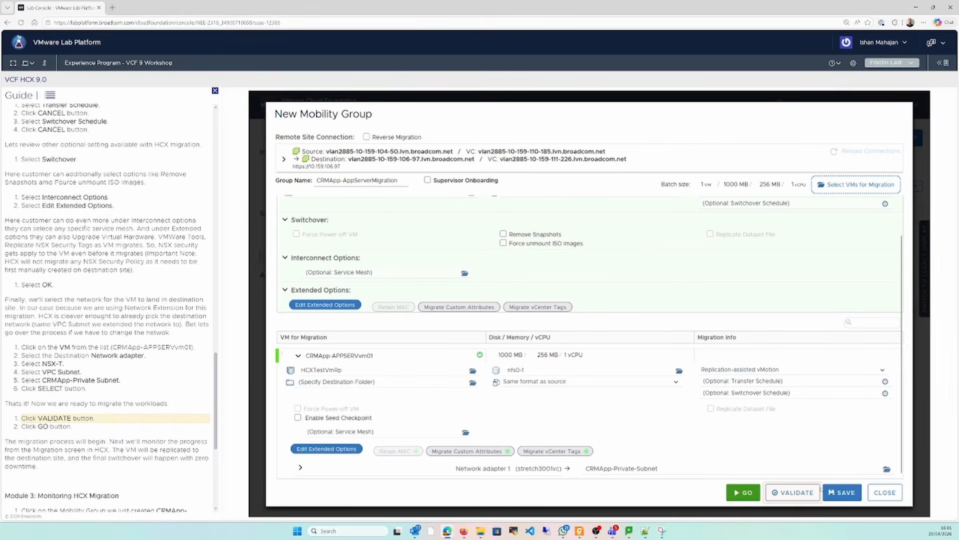
Validate the CRMApp-AppServerMigration mobility group and start its migration
left_click(783, 492)
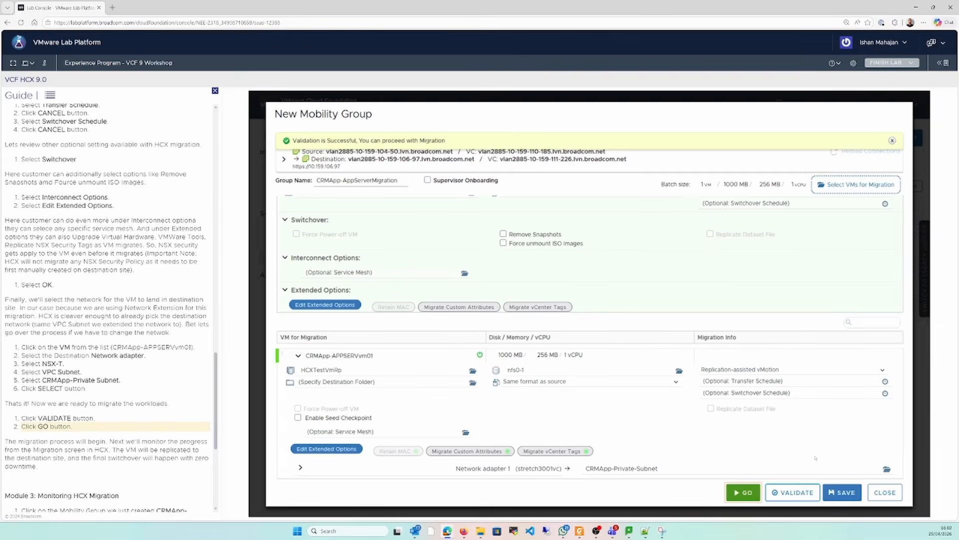
left_click(745, 492)
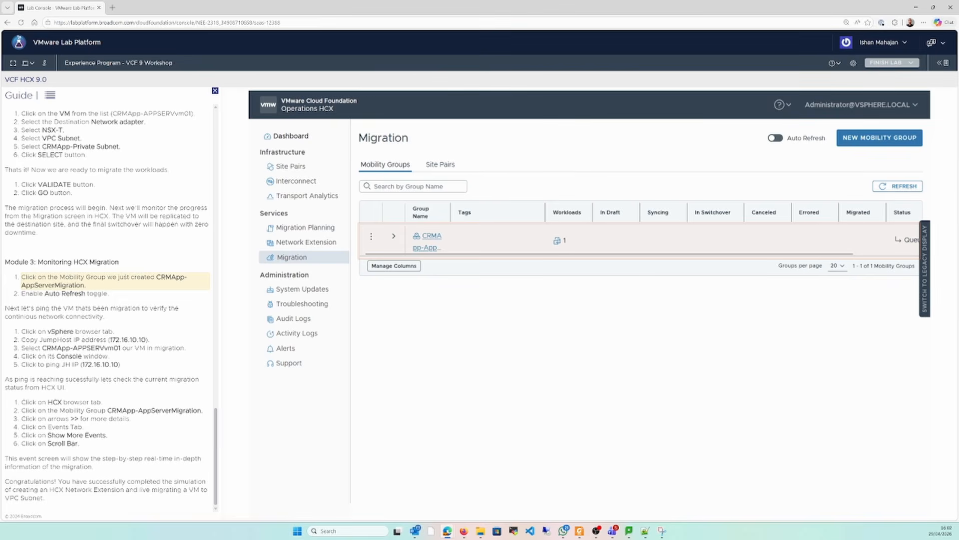
Expand the CRMApp-AppServerMigration group's details in the migration list and enable automatic refresh
left_click(431, 234)
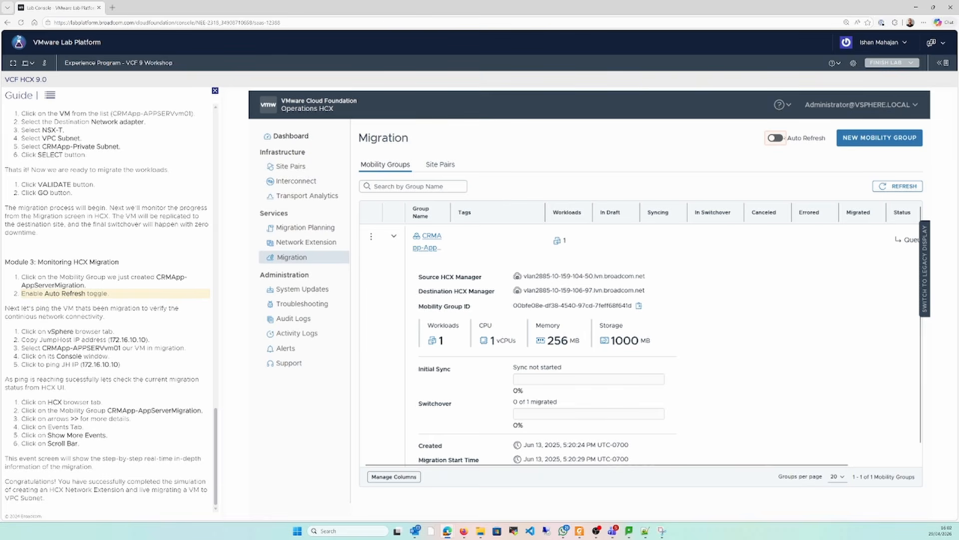
left_click(775, 138)
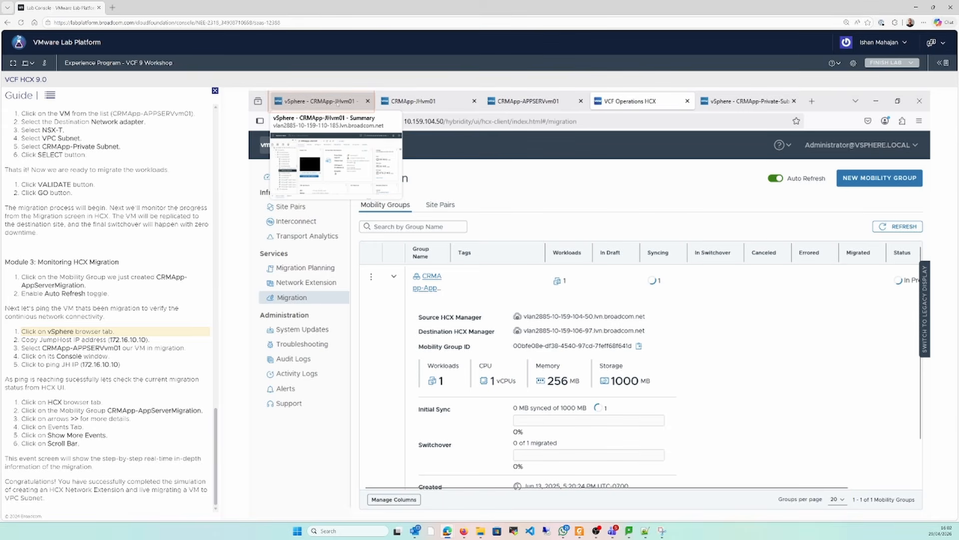
Switch to vSphere Client, copy CRMApp-JHvm01's IP address 172.16.10.10, and ping it from CRMApp-APPSERVvm01's console
left_click(337, 102)
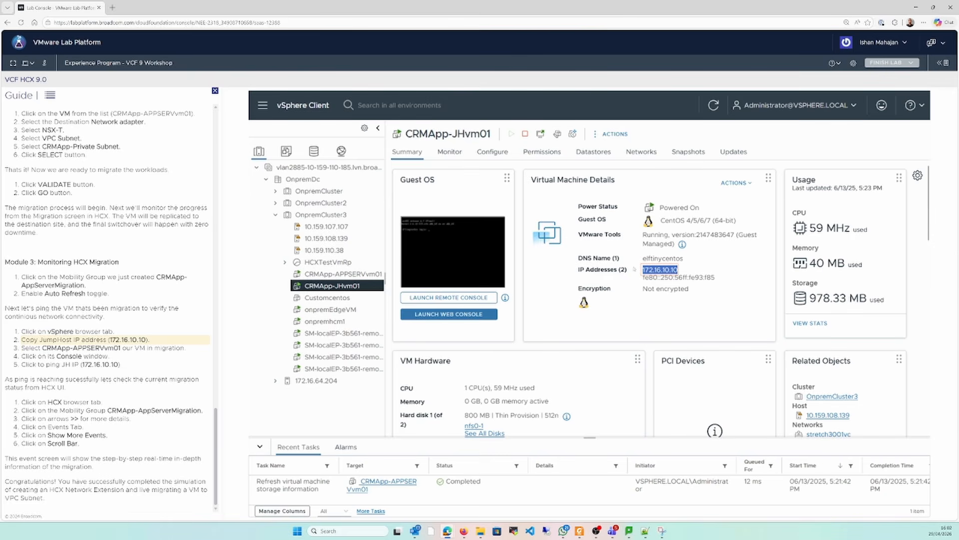
left_click(665, 273)
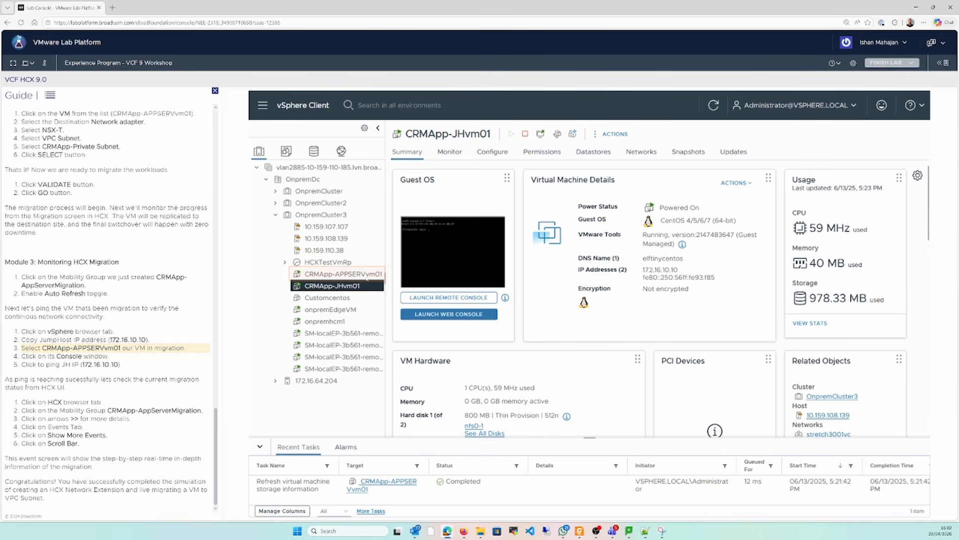
left_click(363, 274)
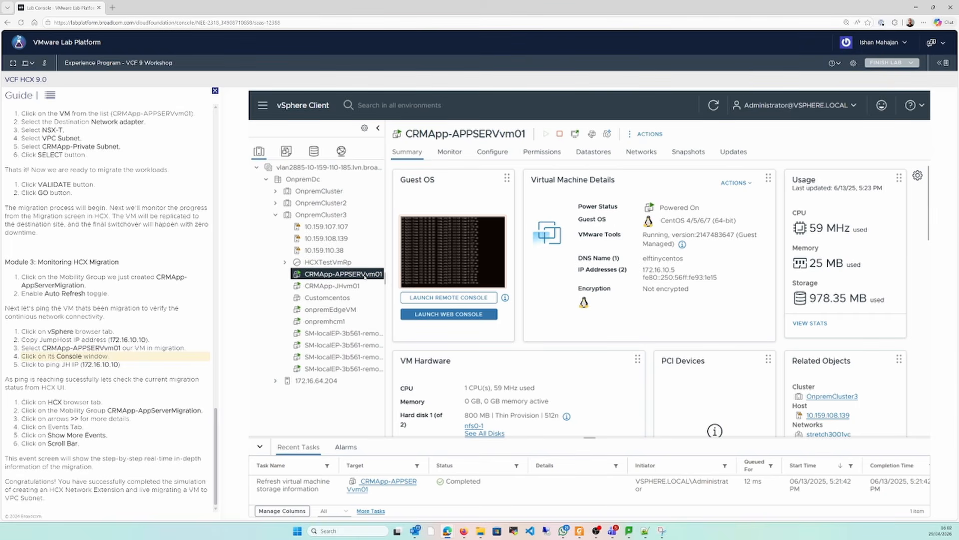
left_click(413, 265)
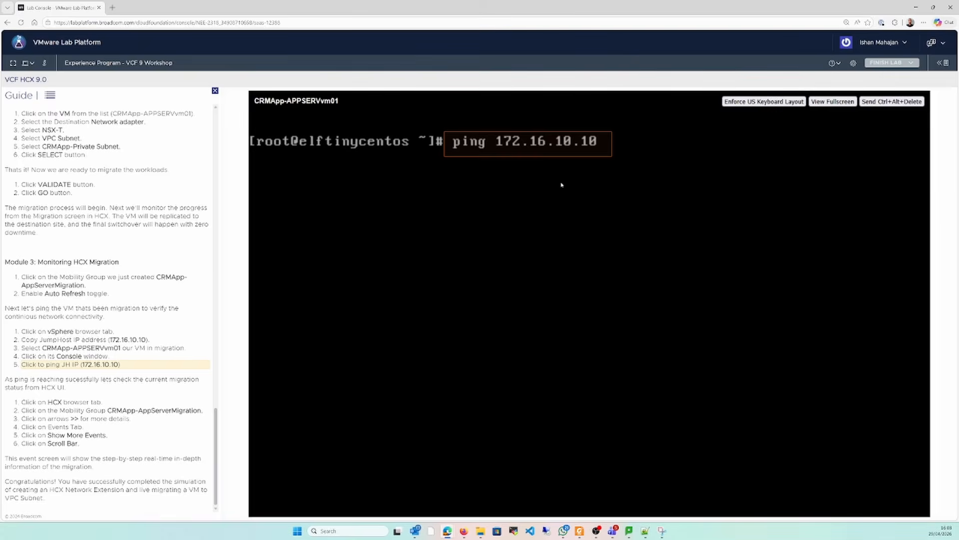
left_click(552, 154)
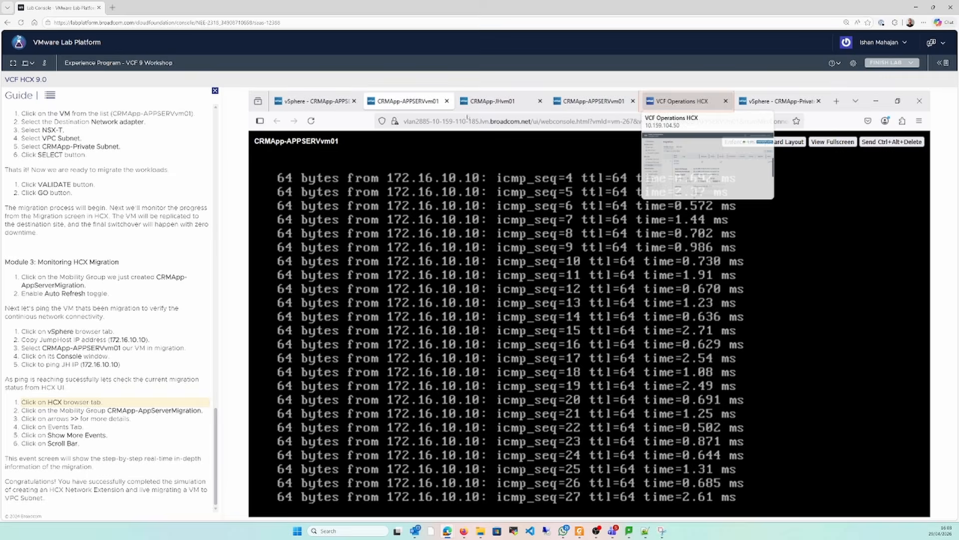
Return to VCF Operations HCX and open the migration details of CRMApp-APPSERVvm01 in the CRMApp-AppServerMigration group
left_click(701, 101)
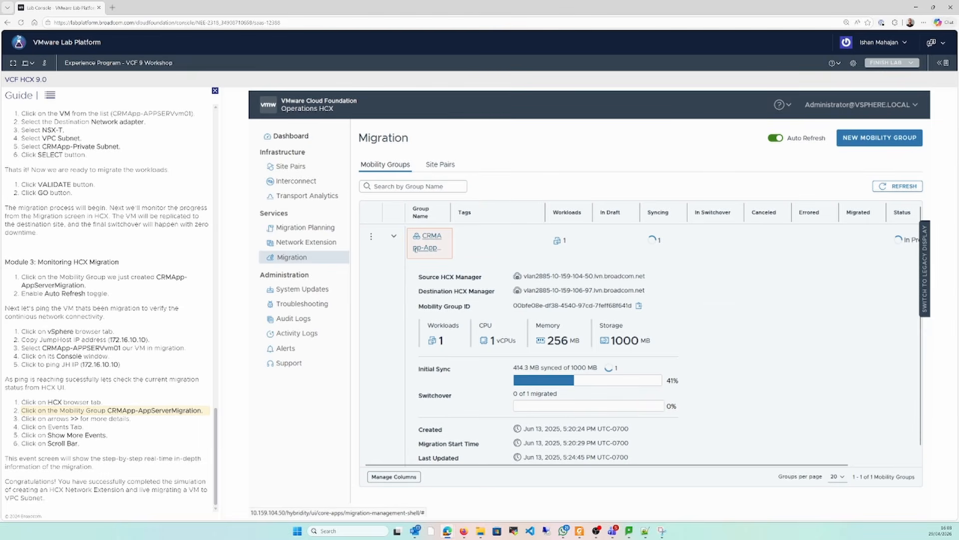
left_click(416, 248)
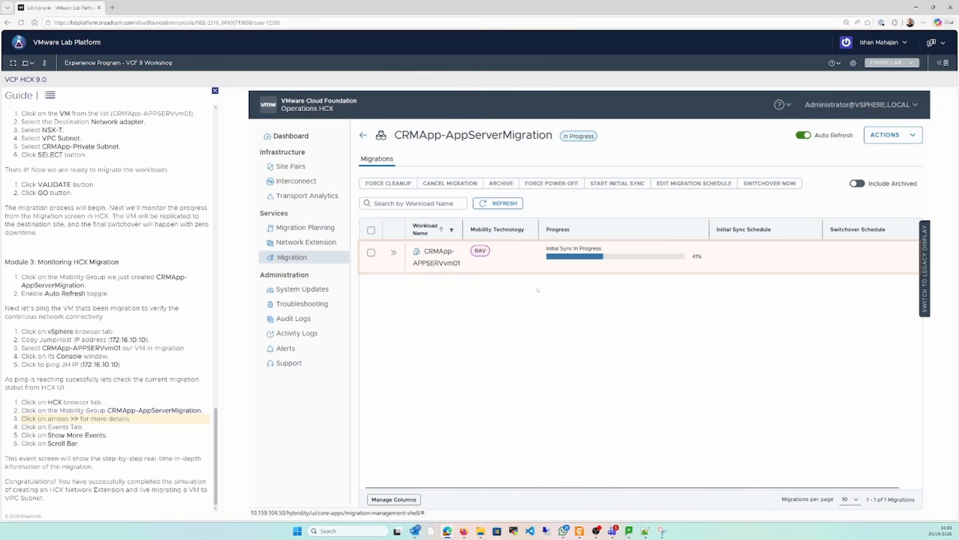
left_click(394, 253)
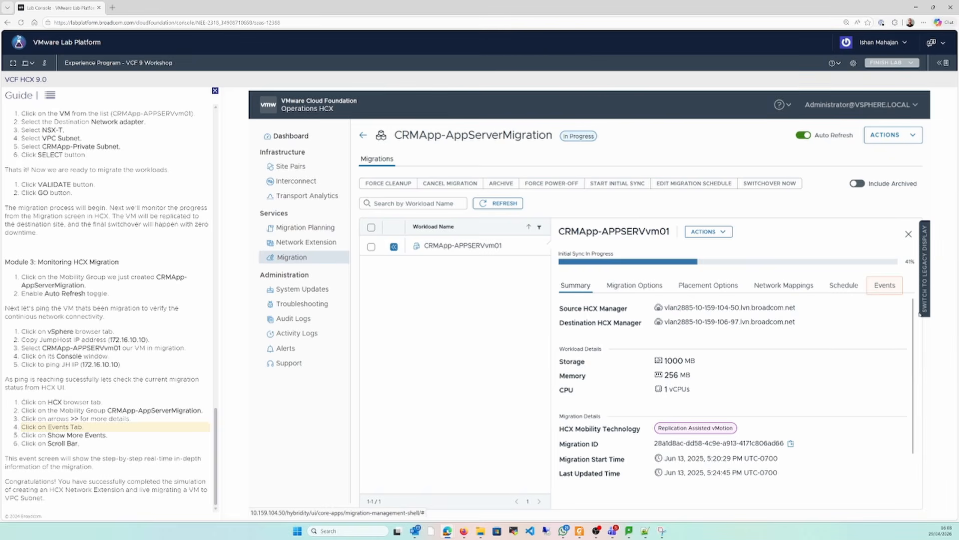
Show all migration events of CRMApp-APPSERVvm01, including the collapsed ones, and review them through to the latest sync progress entry
left_click(892, 290)
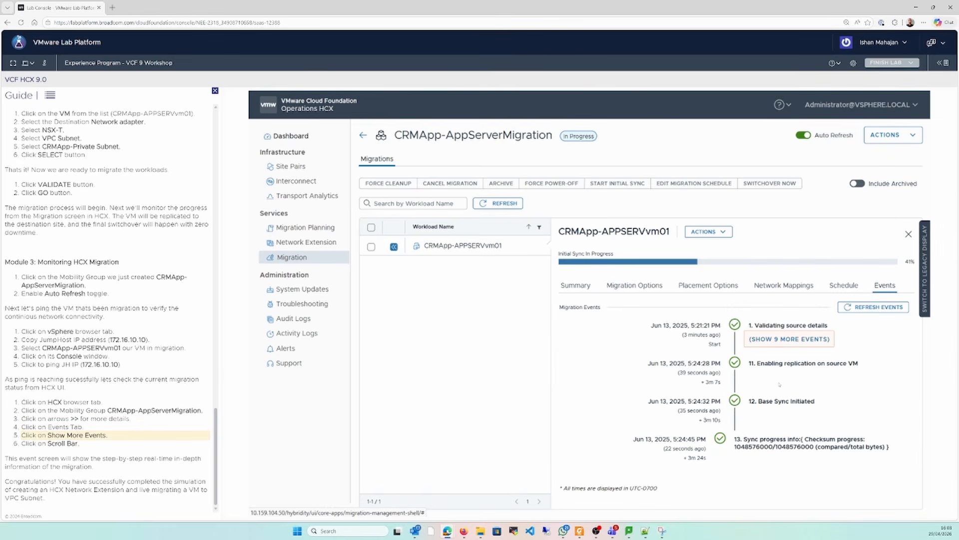
left_click(775, 340)
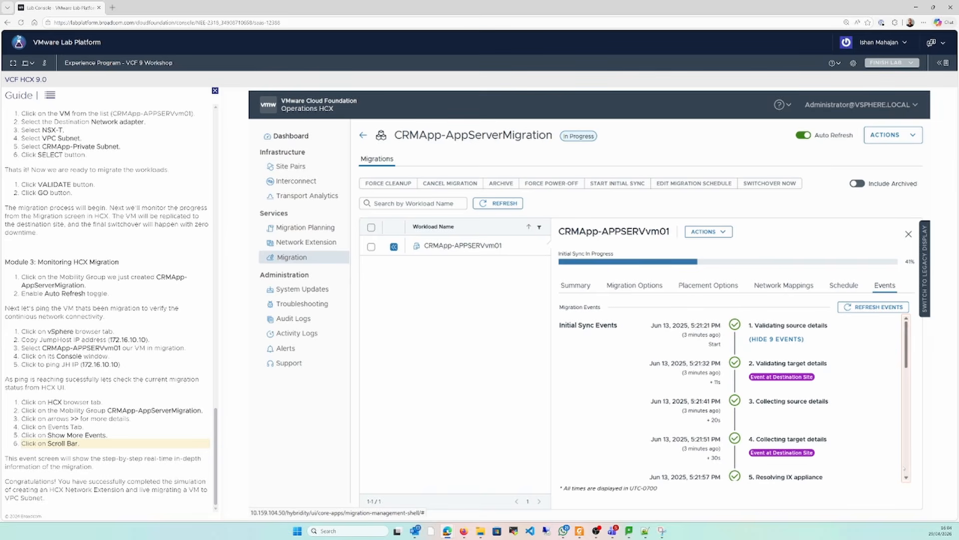
scroll(904, 465, "down", 5)
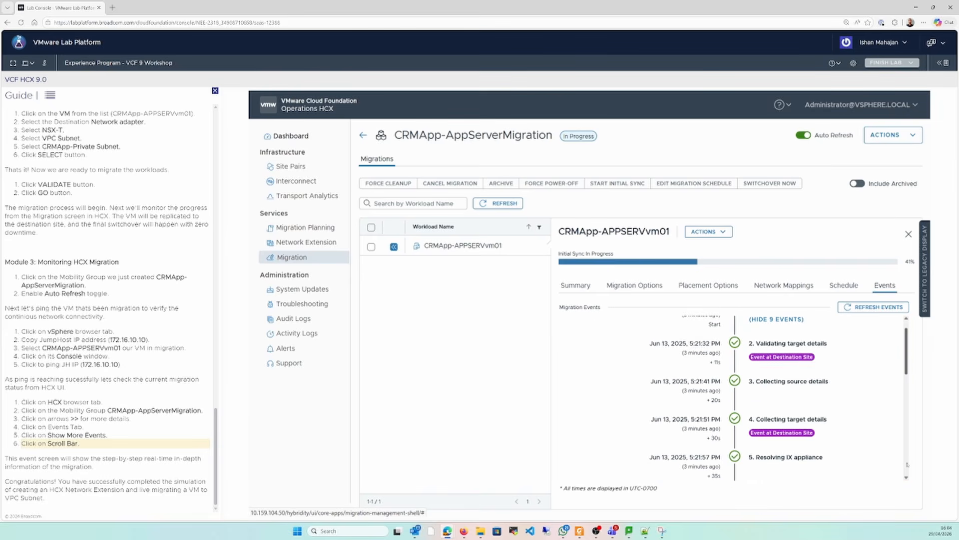
scroll(907, 464, "down", 3)
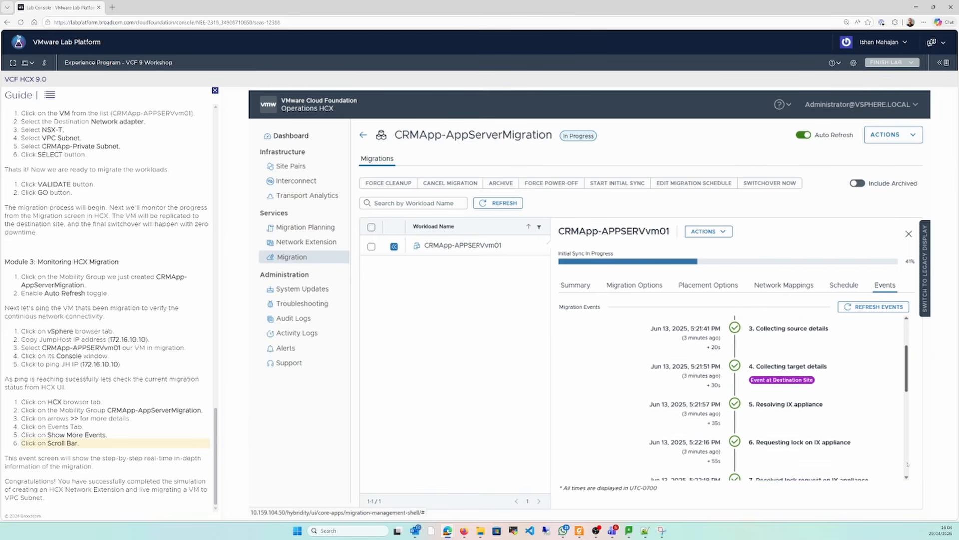
scroll(907, 465, "down", 1)
left_click(907, 464)
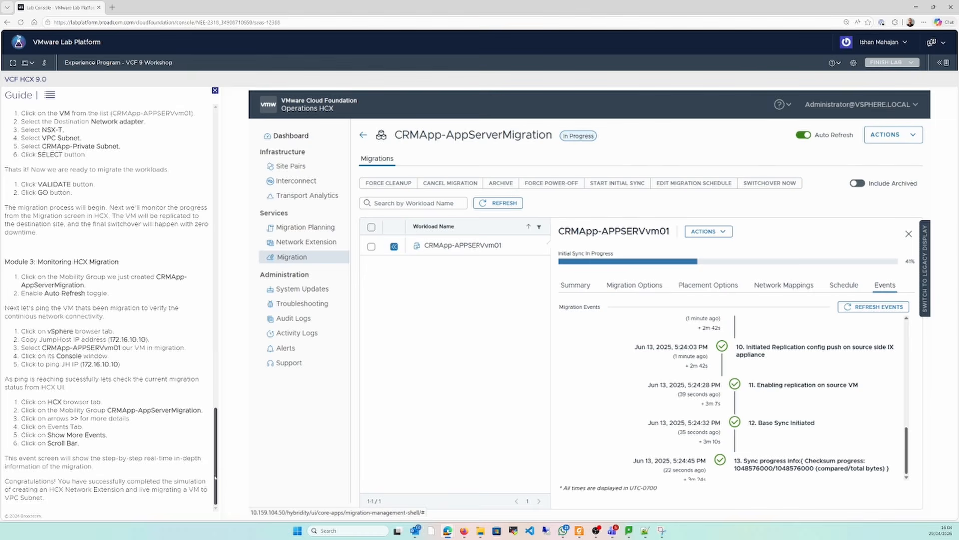
left_click_drag(216, 491, 216, 499)
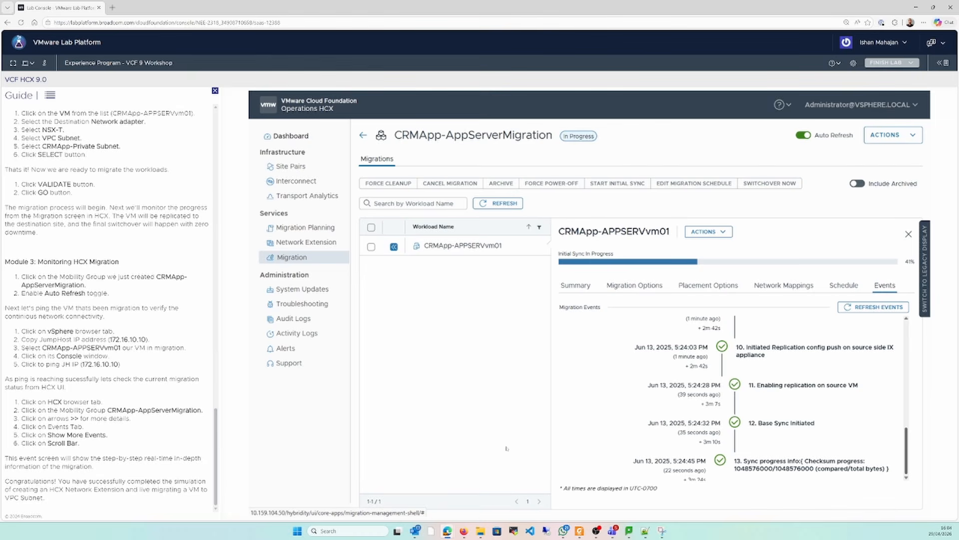